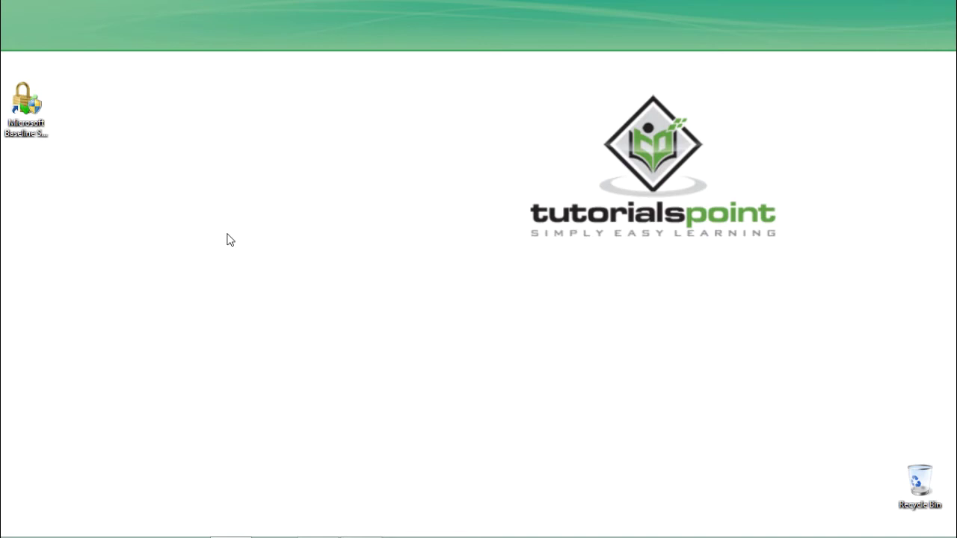
Step: Launch the syskey tool and open the startup key settings for the Windows account database
key(super+r)
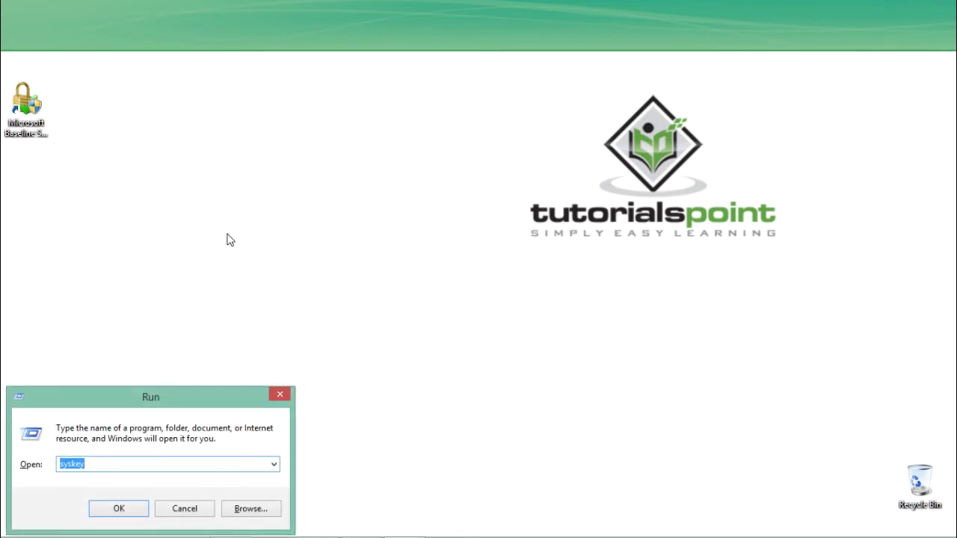
key(Return)
drag(213, 68, 323, 75)
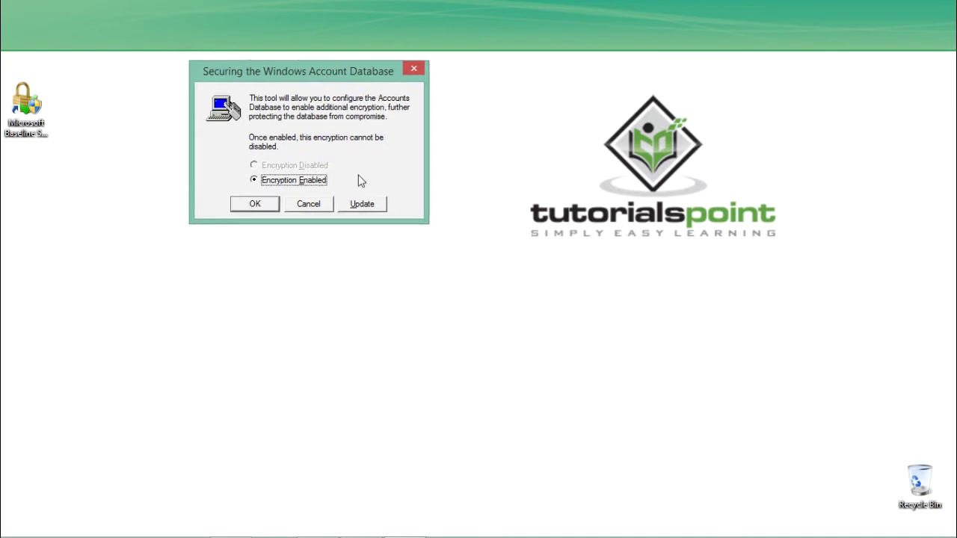
click(370, 207)
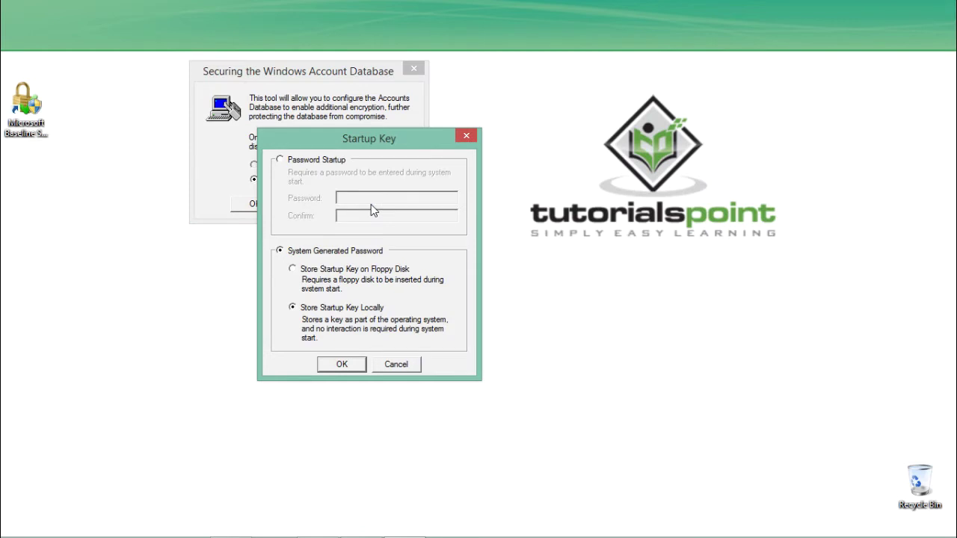
Step: Examine the Password Startup option with its password and confirmation fields, discard the startup key change, and close the encryption tool
click(324, 165)
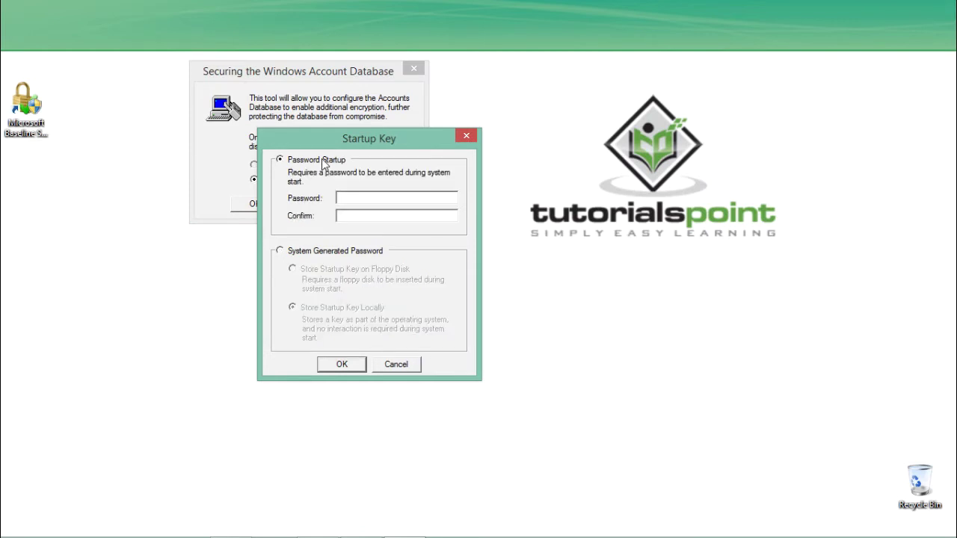
click(362, 198)
click(360, 216)
click(365, 196)
click(364, 215)
click(363, 195)
click(466, 138)
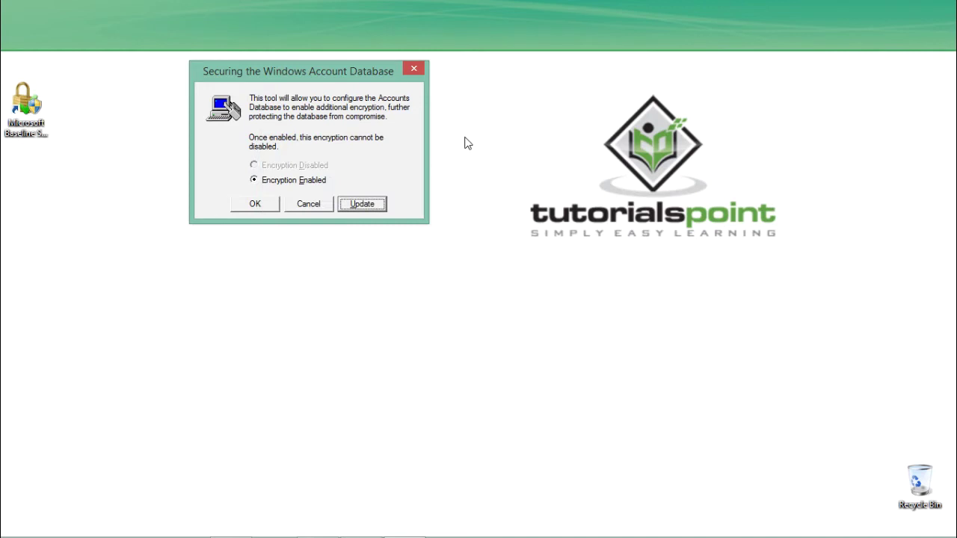
click(263, 205)
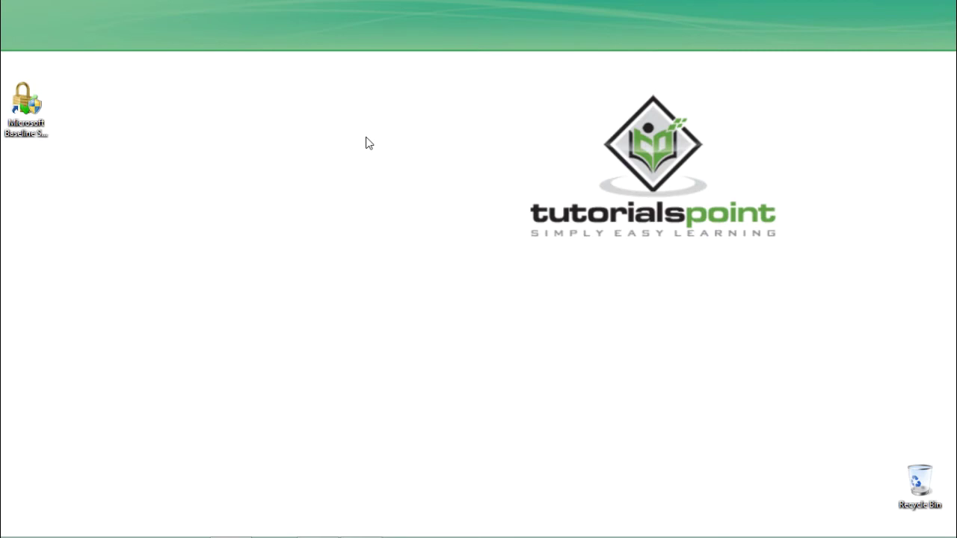
Step: Run gpedit.msc to open the Local Group Policy Editor and widen its policy tree so the folder names fit
key(super+r)
key(BackSpace)
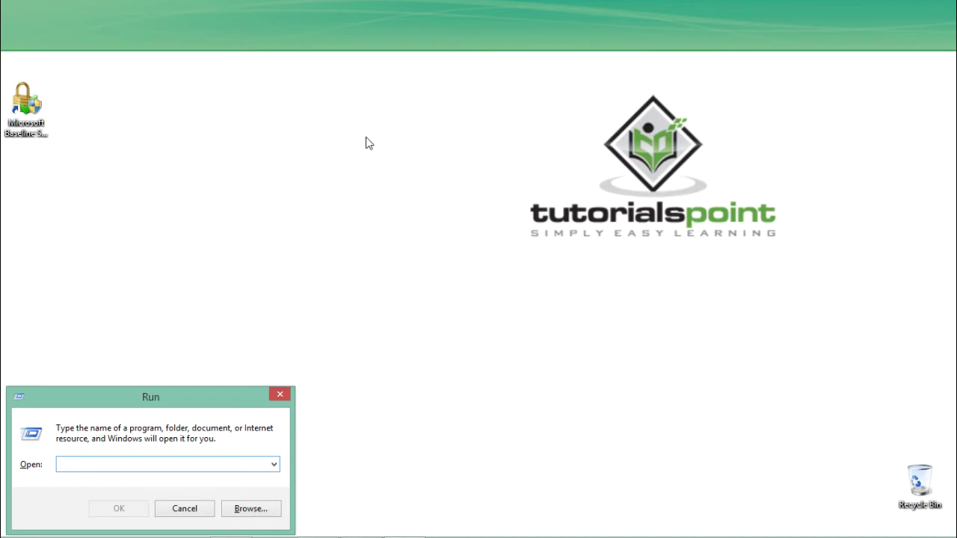
text(gpe)
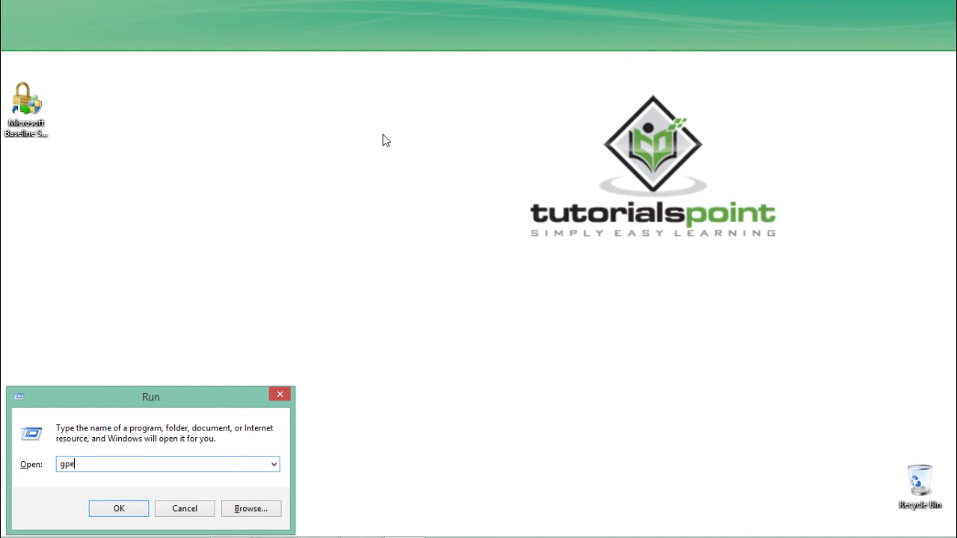
text(dit.msc)
key(Return)
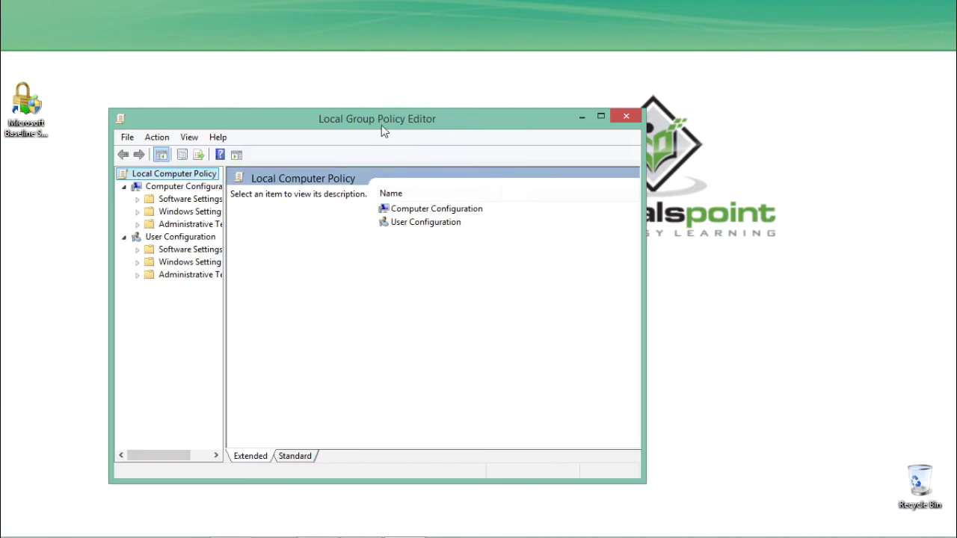
drag(436, 116, 465, 97)
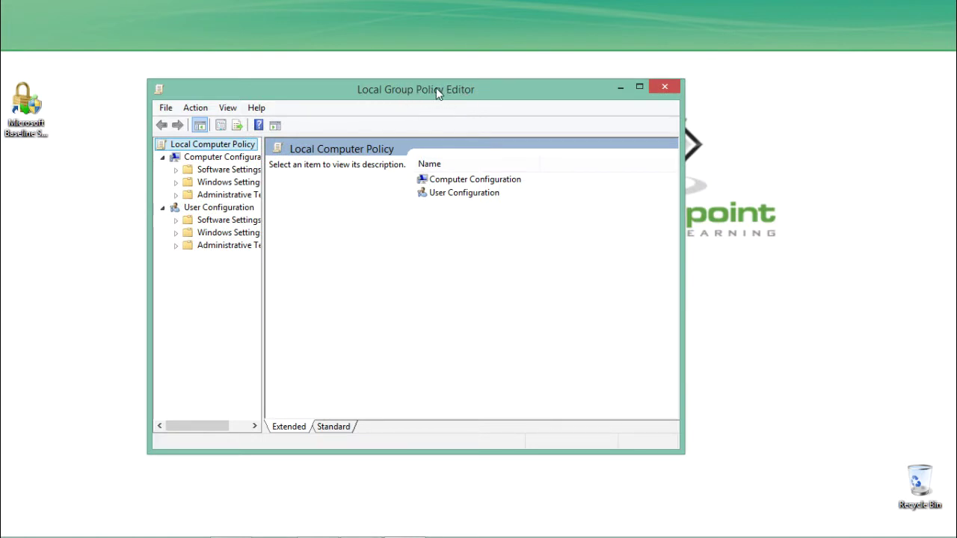
drag(440, 92, 462, 85)
drag(285, 142, 332, 142)
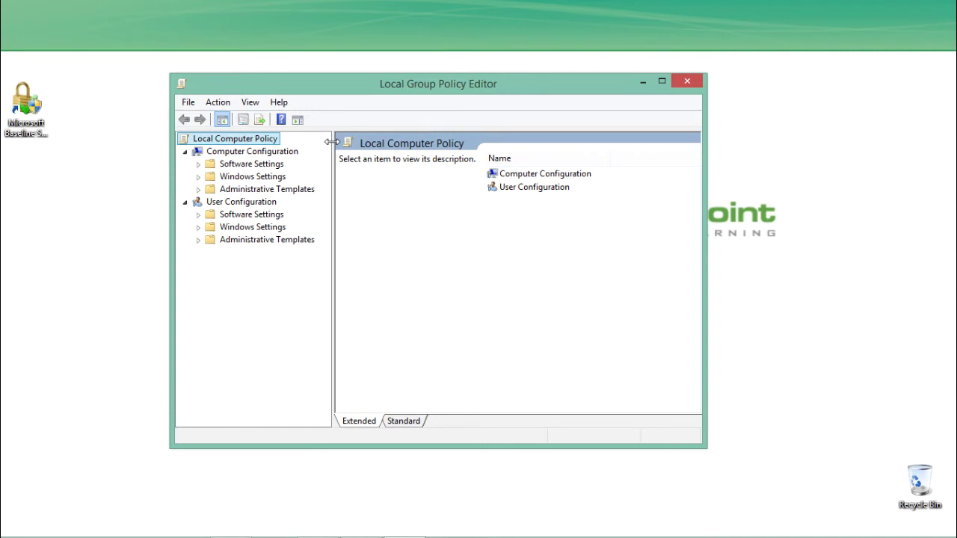
Step: View Software Settings and Windows Settings under Computer Configuration, and close the Local Group Policy Editor
click(254, 164)
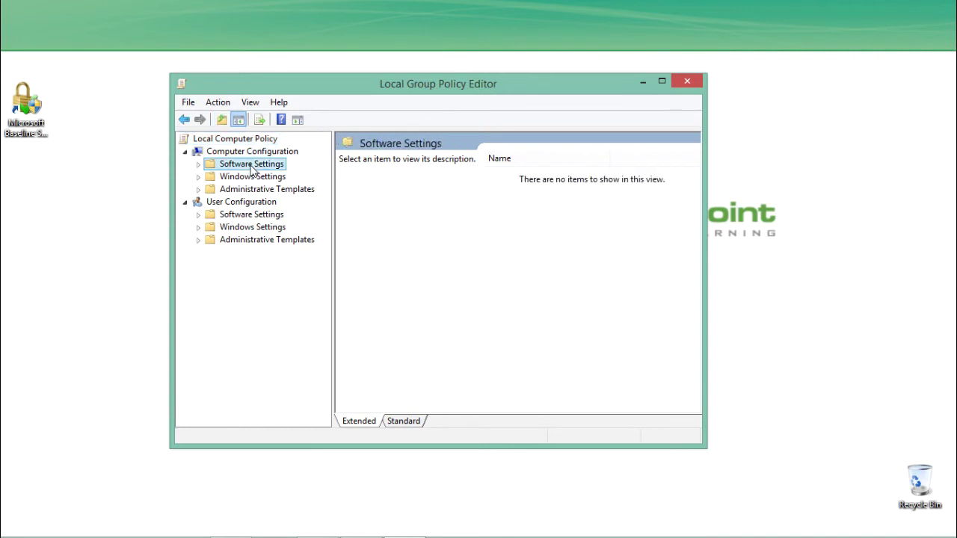
click(199, 164)
click(228, 178)
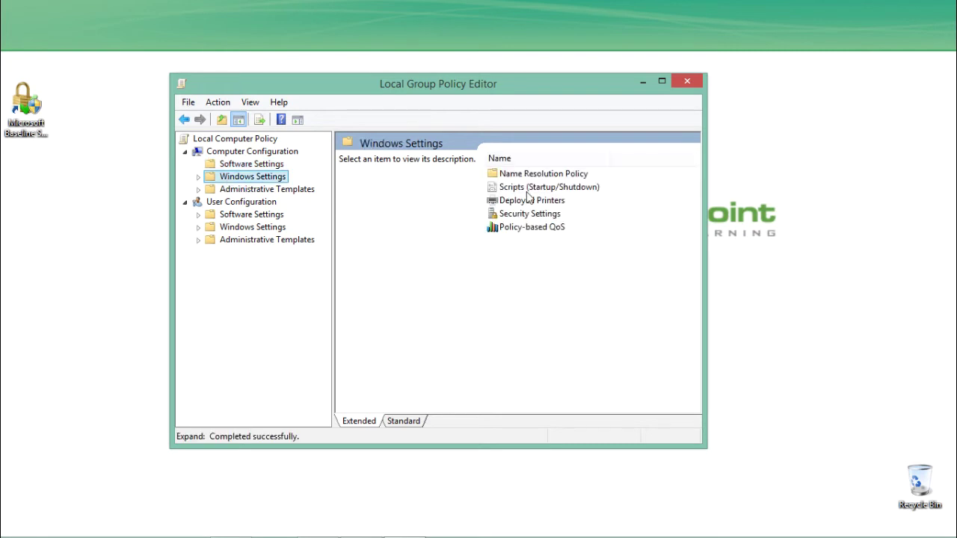
click(687, 81)
right_click(650, 91)
click(682, 134)
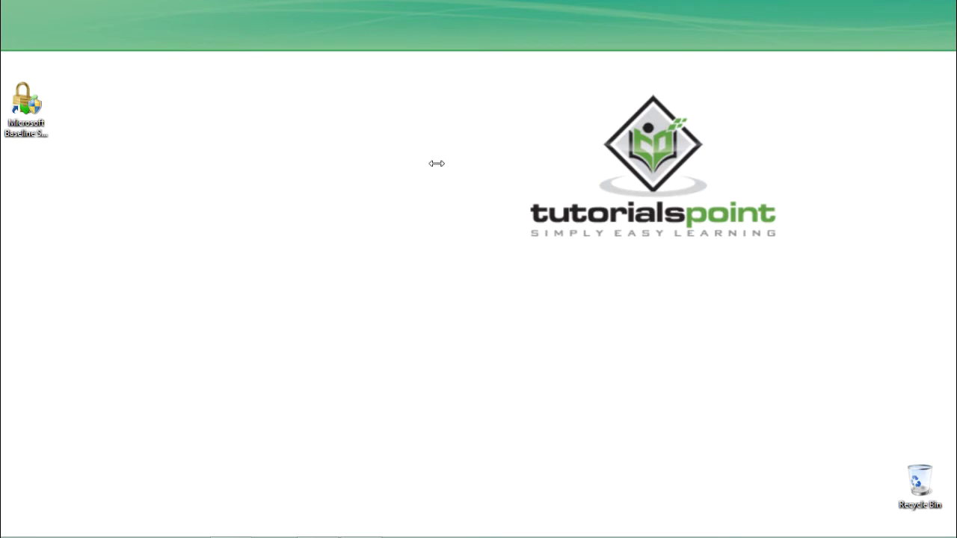
Step: Open the Local Security Policy console and move its window to the middle of the desktop
key(super+r)
key(BackSpace)
text(sec)
key(Down)
key(Return)
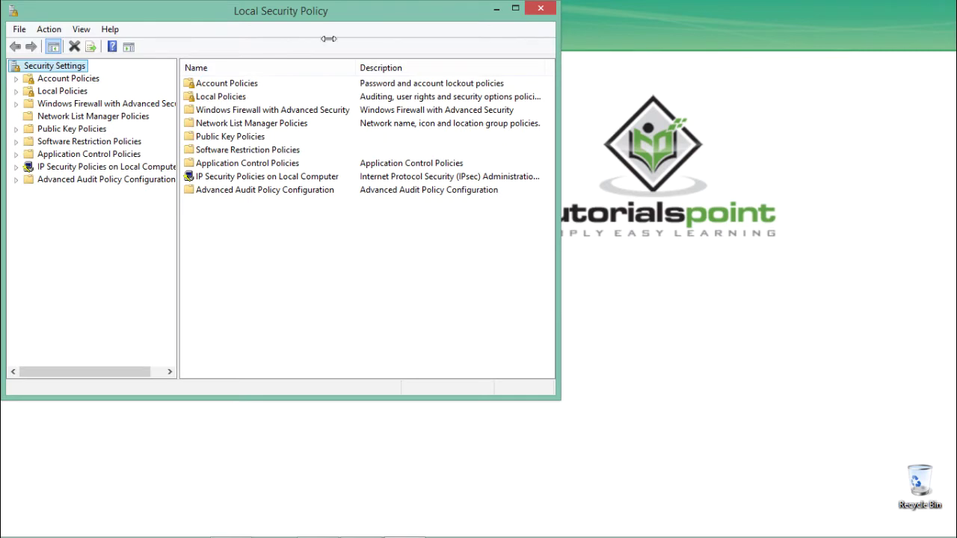
drag(301, 14, 488, 54)
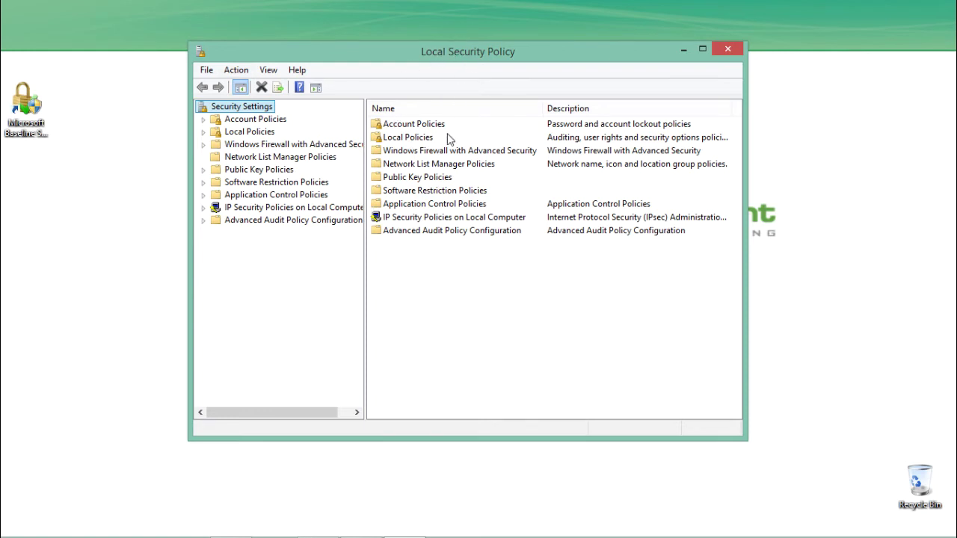
Step: Expand Account Policies, view the Account Lockout Policy settings, and display the Password Policy settings
click(258, 121)
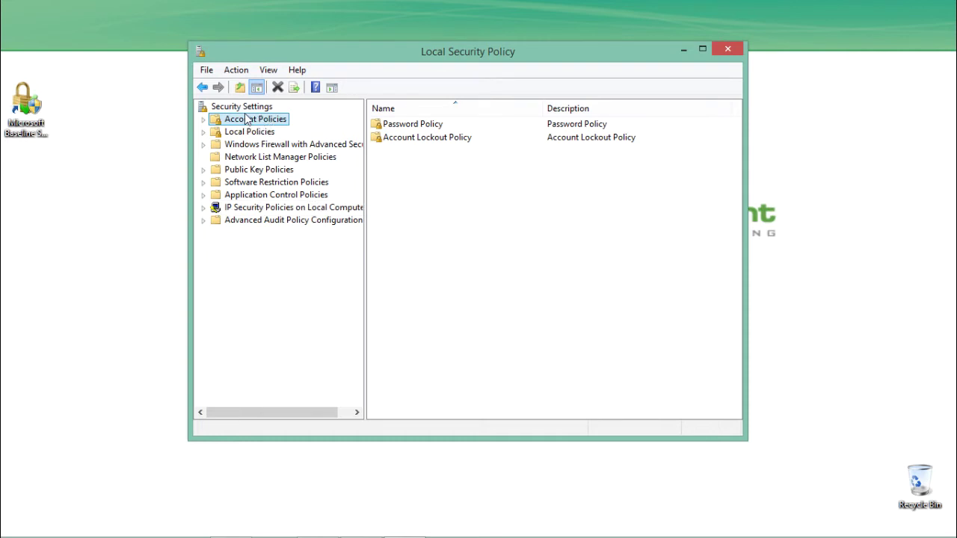
click(207, 121)
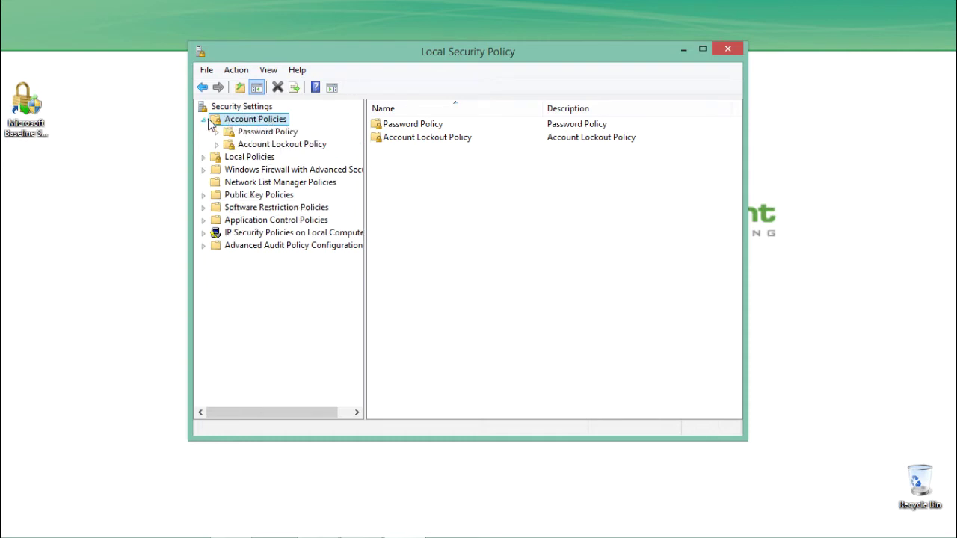
click(270, 133)
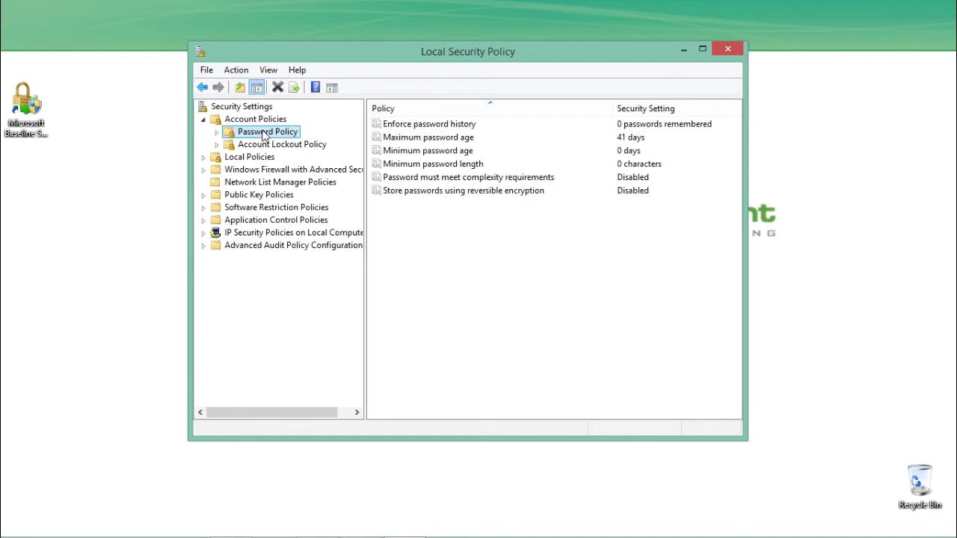
click(269, 146)
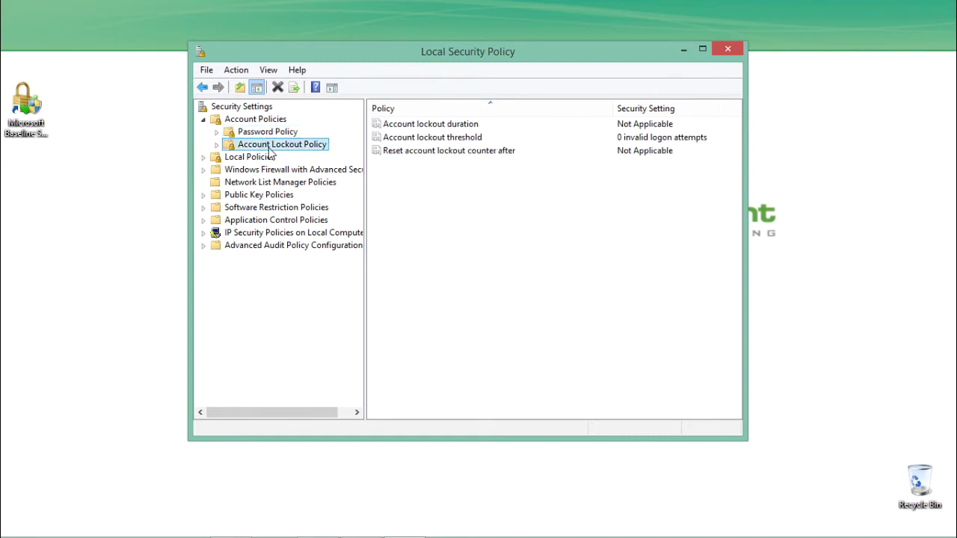
click(271, 134)
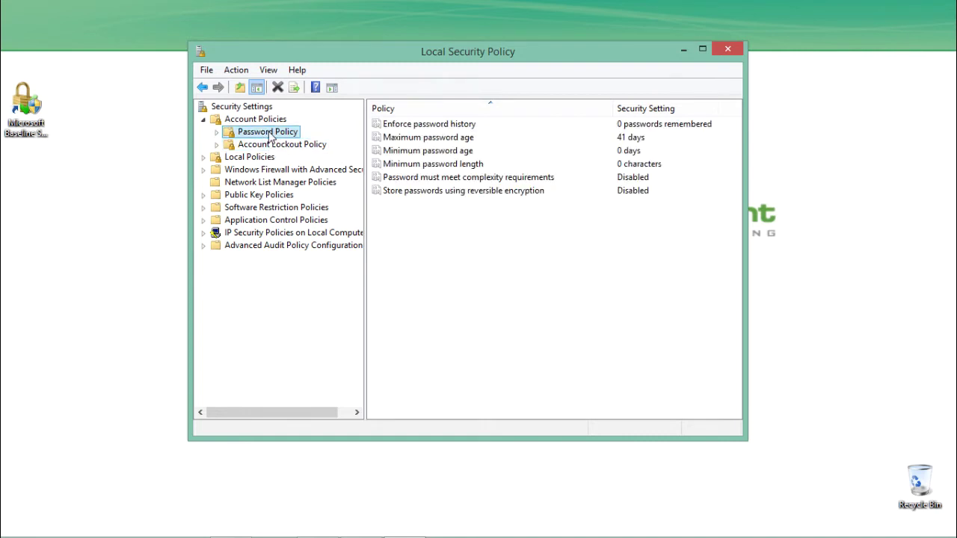
Step: Review the Enforce password history, Maximum password age and Minimum password age policies, including the maximum age properties
click(419, 126)
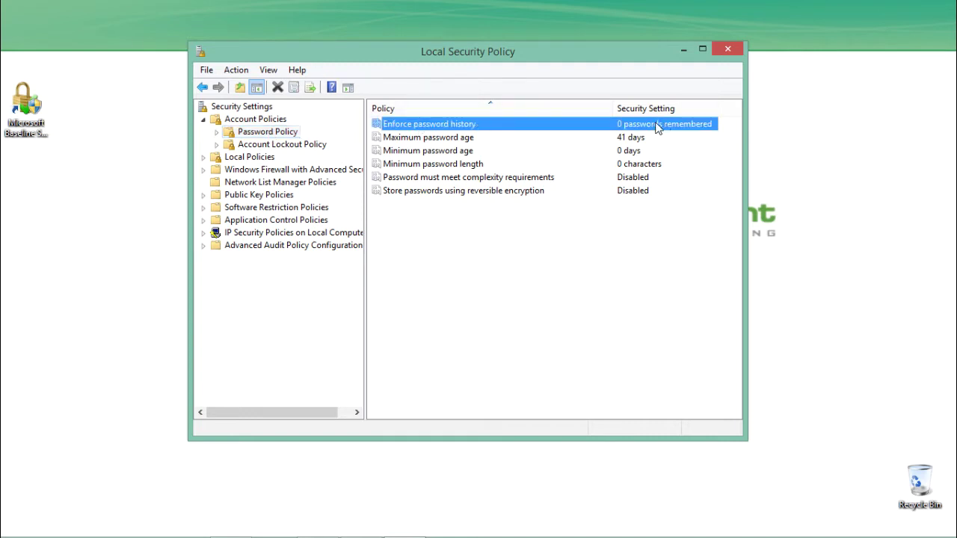
click(452, 139)
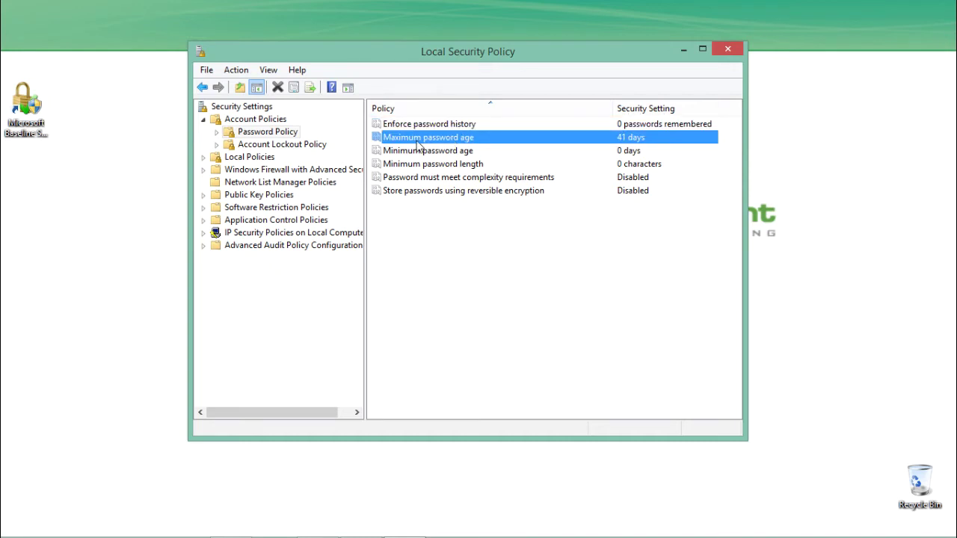
double_click(464, 140)
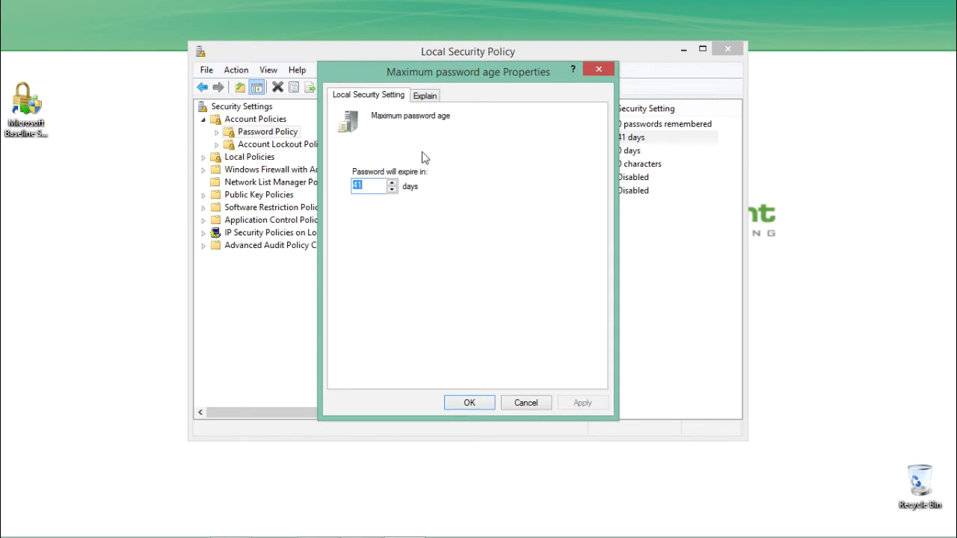
click(470, 404)
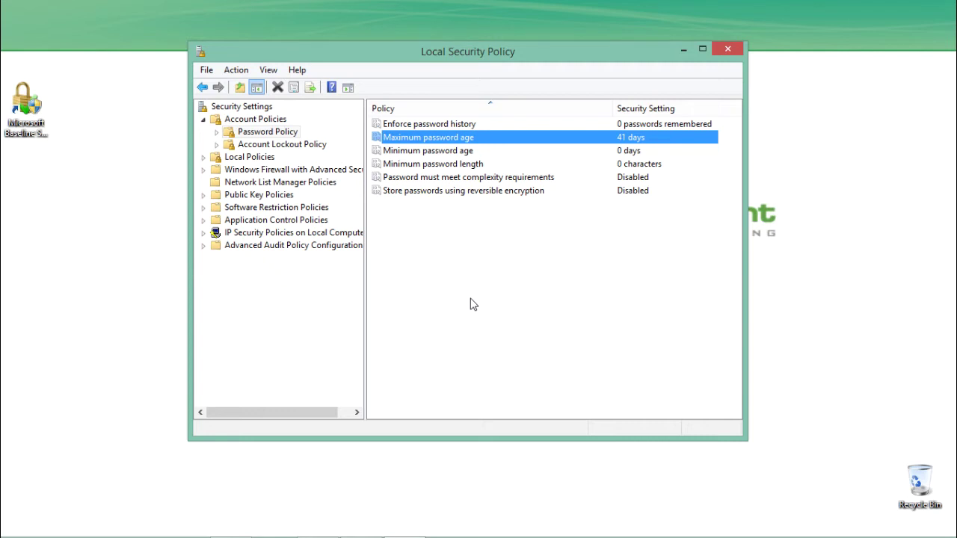
click(454, 153)
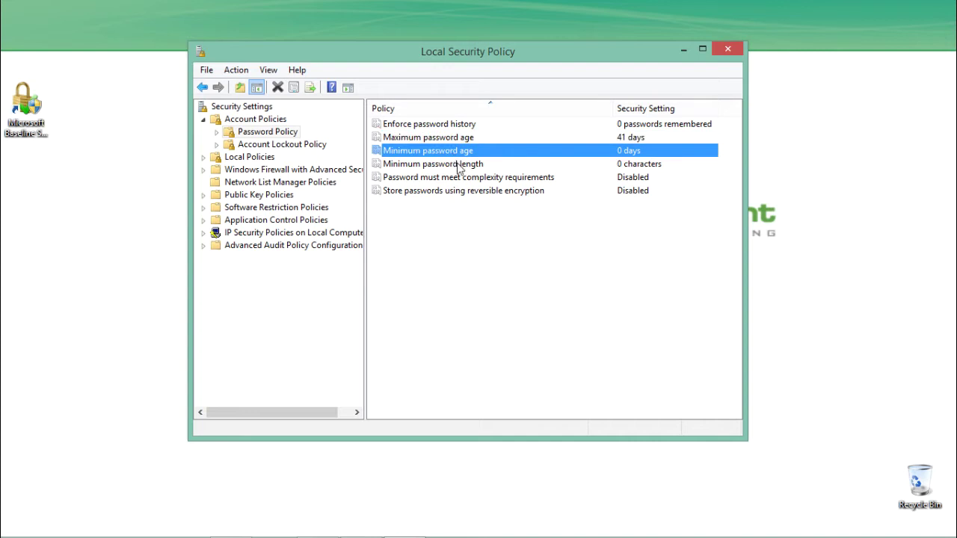
Step: Set the Minimum password length policy to 10 characters
click(459, 166)
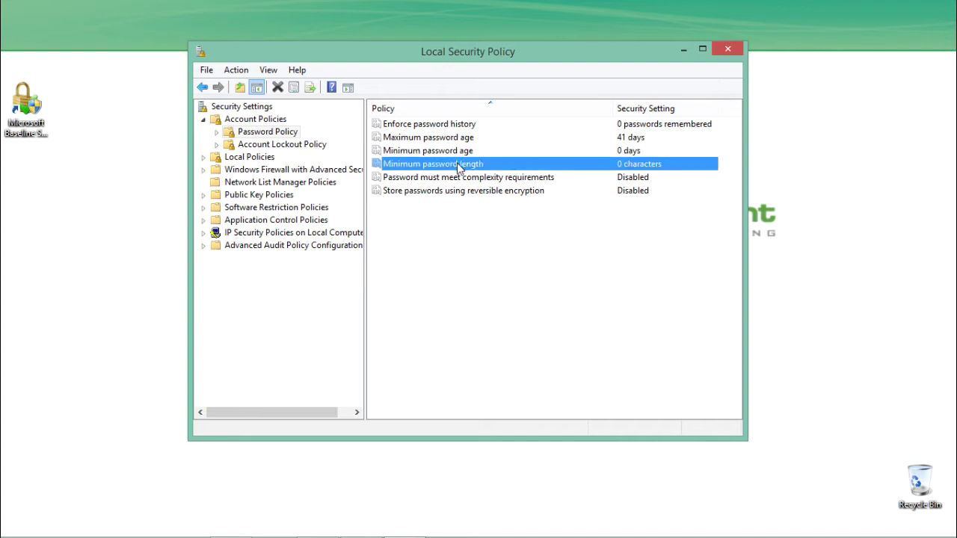
double_click(459, 166)
text(10)
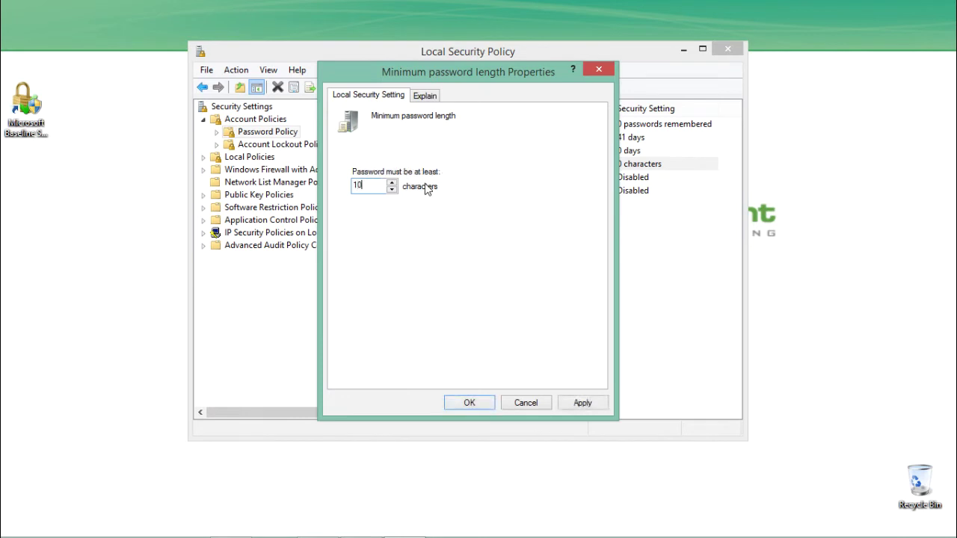
key(alt+a)
key(Return)
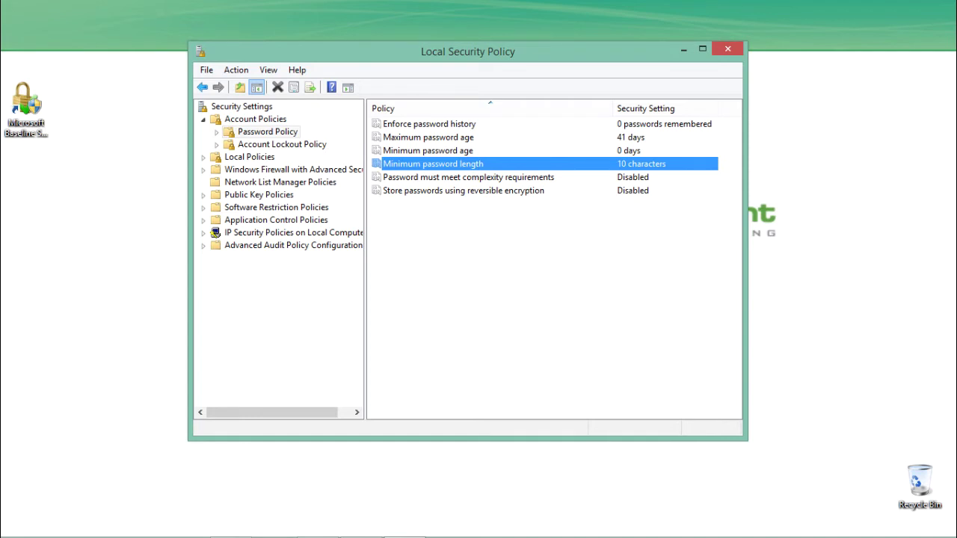
Step: Set the Password must meet complexity requirements policy to Enabled and close its properties
click(469, 177)
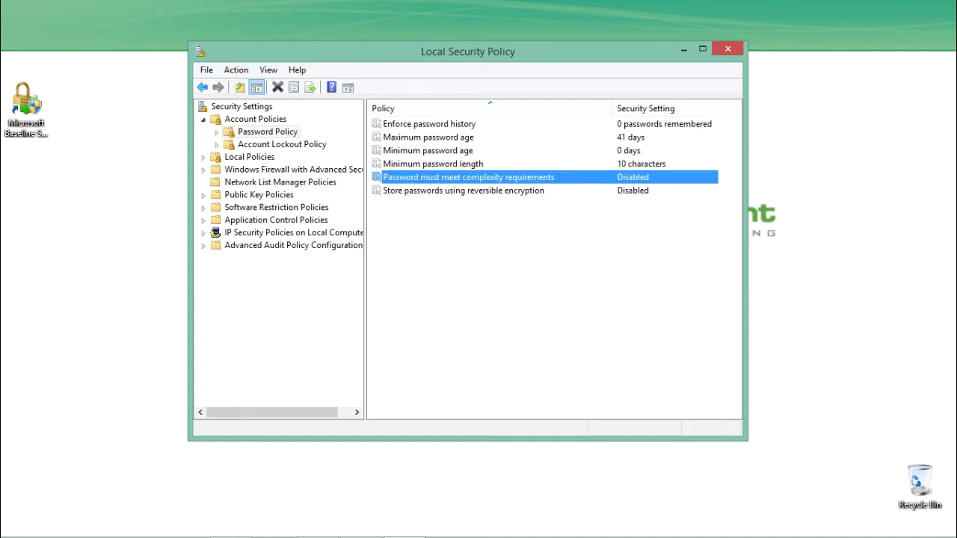
key(Return)
click(355, 165)
key(Return)
key(Return)
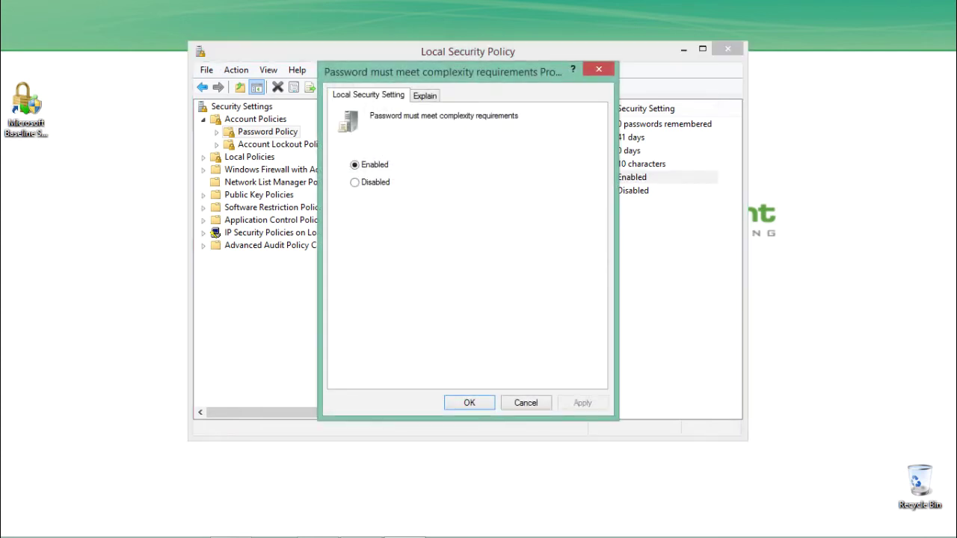
click(599, 69)
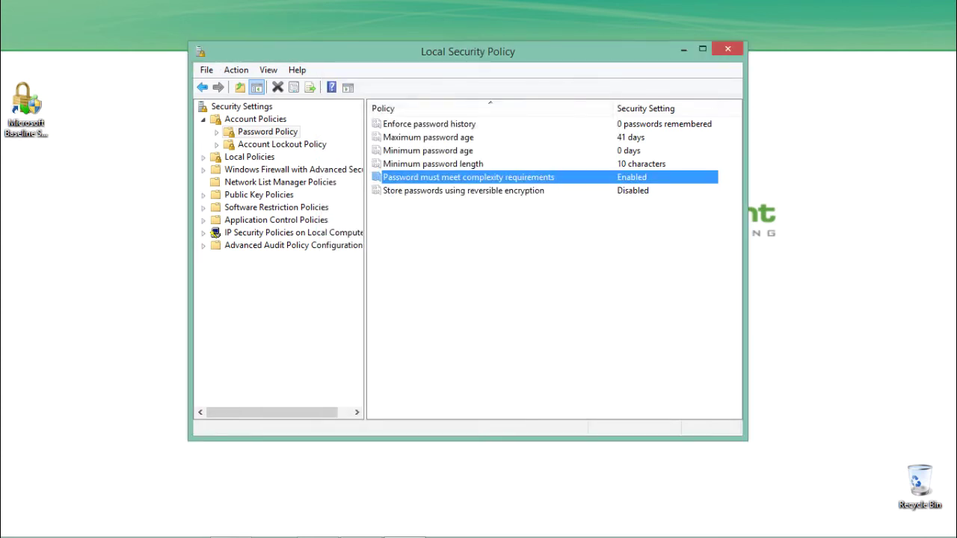
Step: Select the Store passwords using reversible encryption policy, then inspect the Account lockout threshold properties under Account Lockout Policy without changing them
click(463, 190)
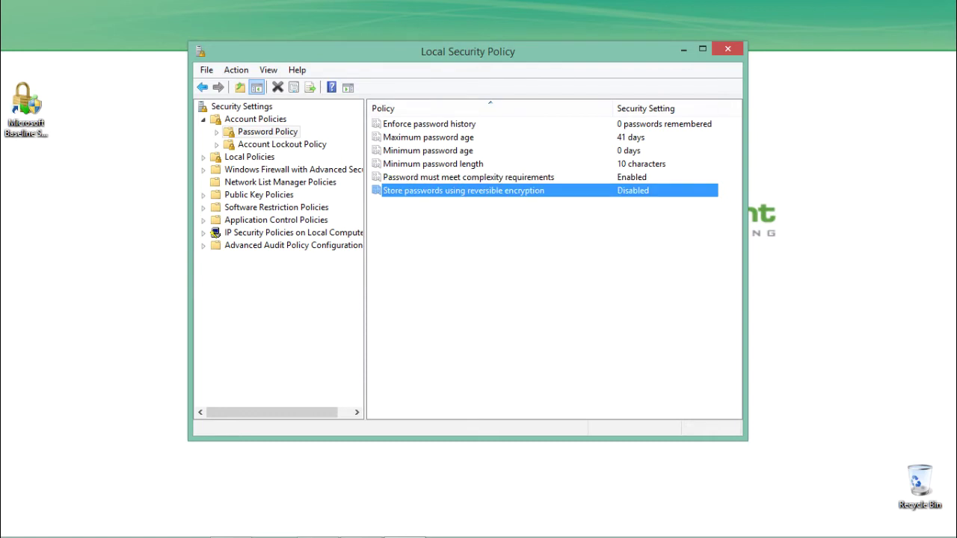
click(281, 144)
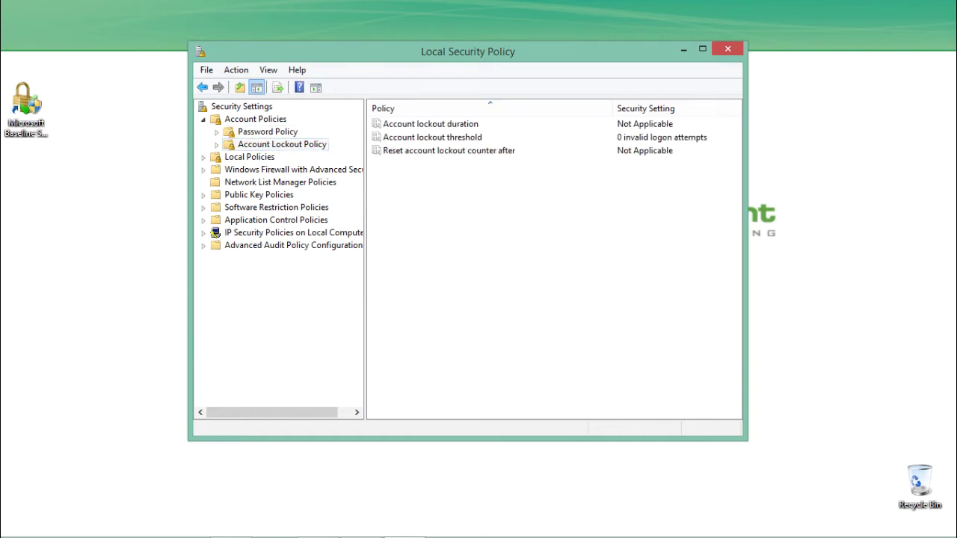
click(433, 137)
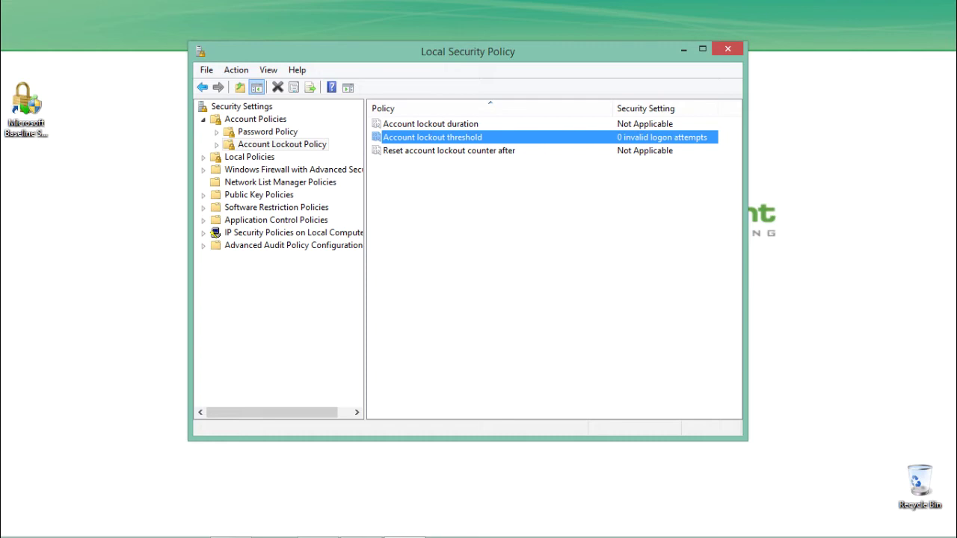
key(Return)
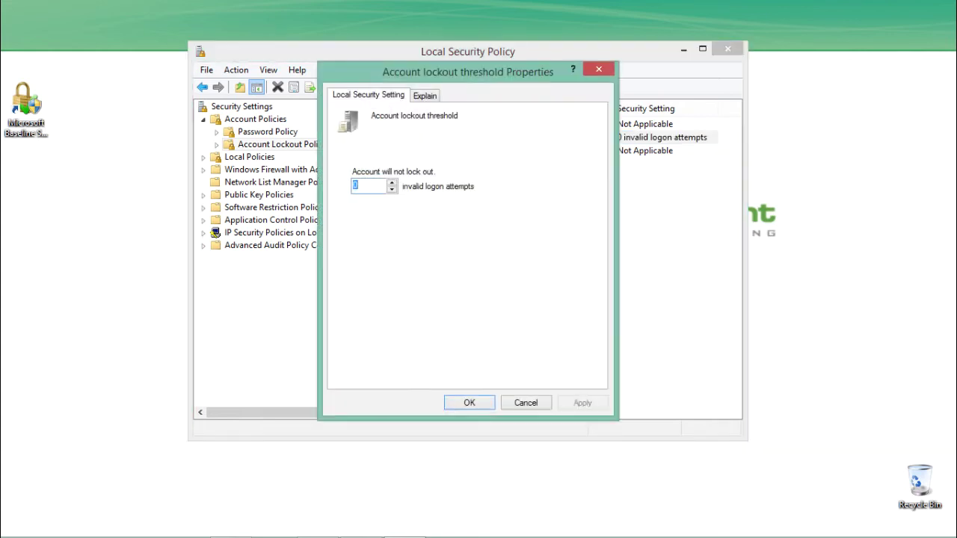
click(358, 186)
click(525, 402)
click(526, 402)
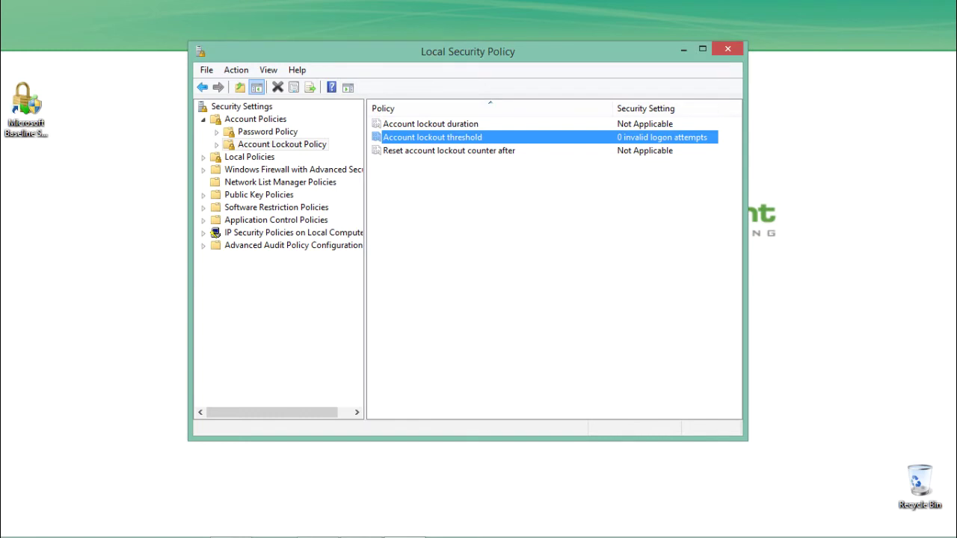
Step: Inspect the properties of Account lockout duration and Reset account lockout counter after, closing both without changes
click(430, 123)
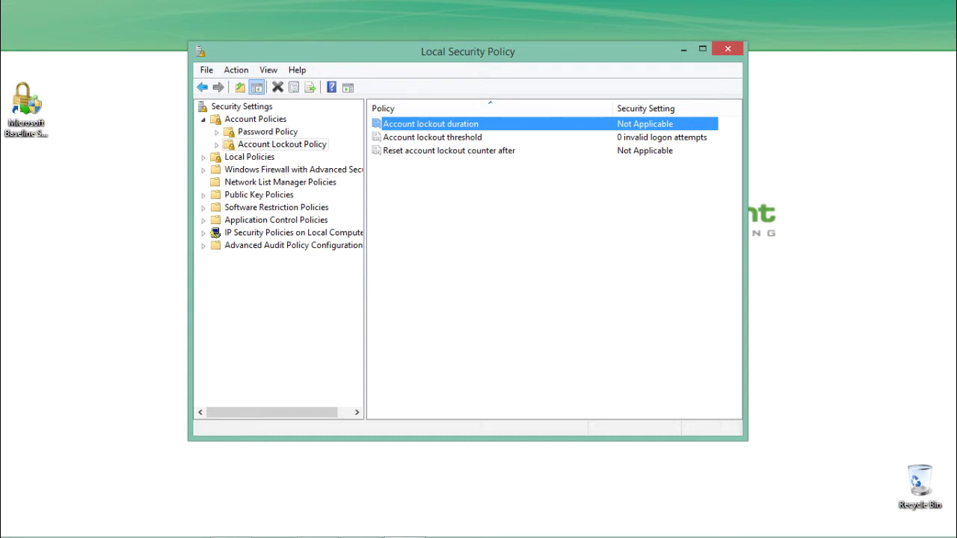
key(Return)
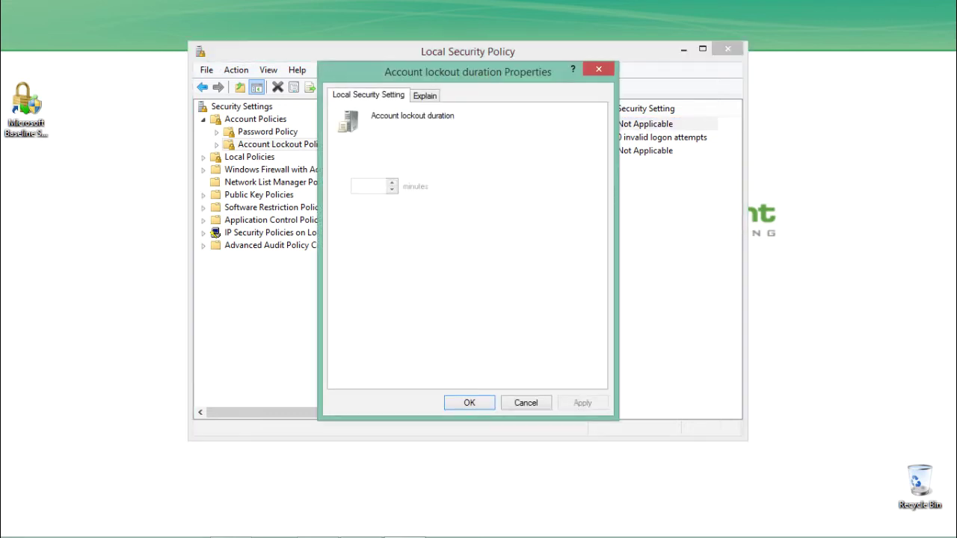
key(Escape)
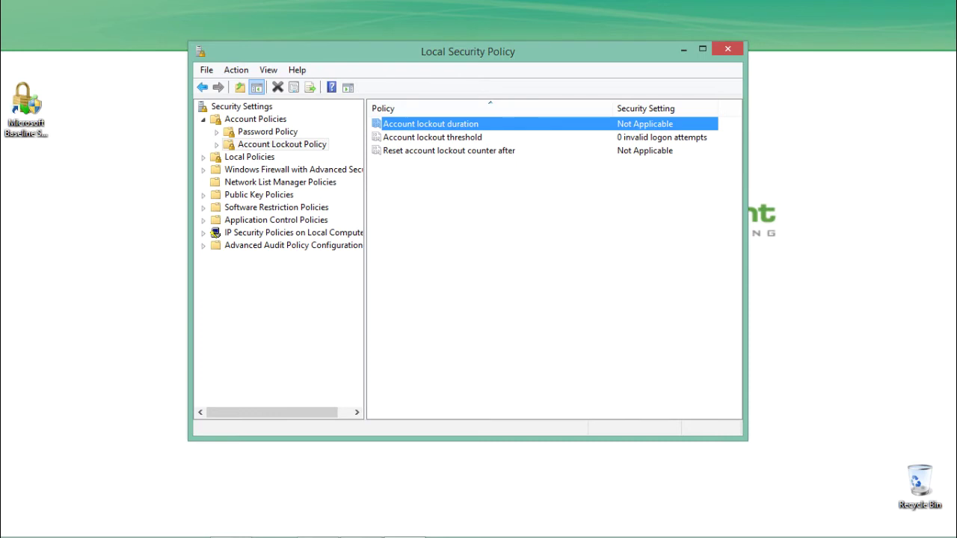
click(449, 150)
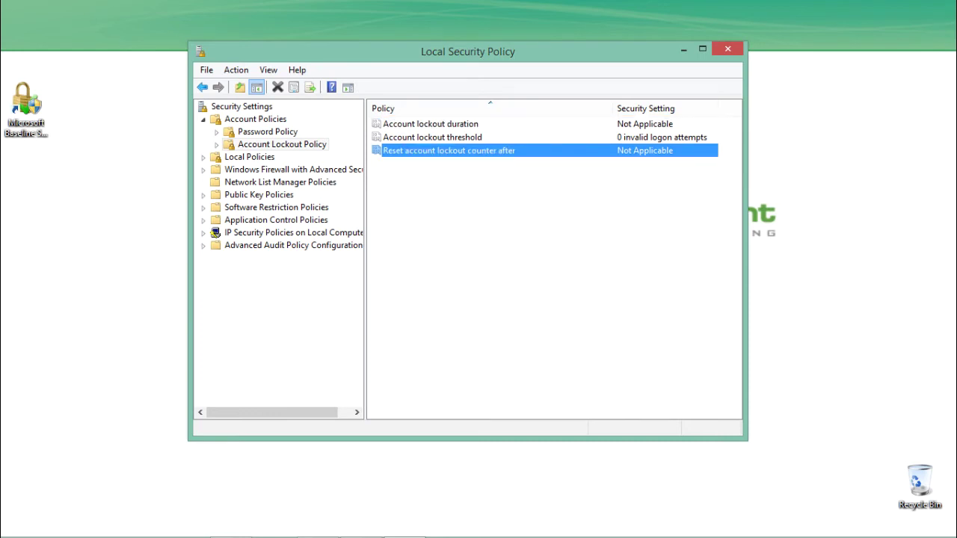
key(Return)
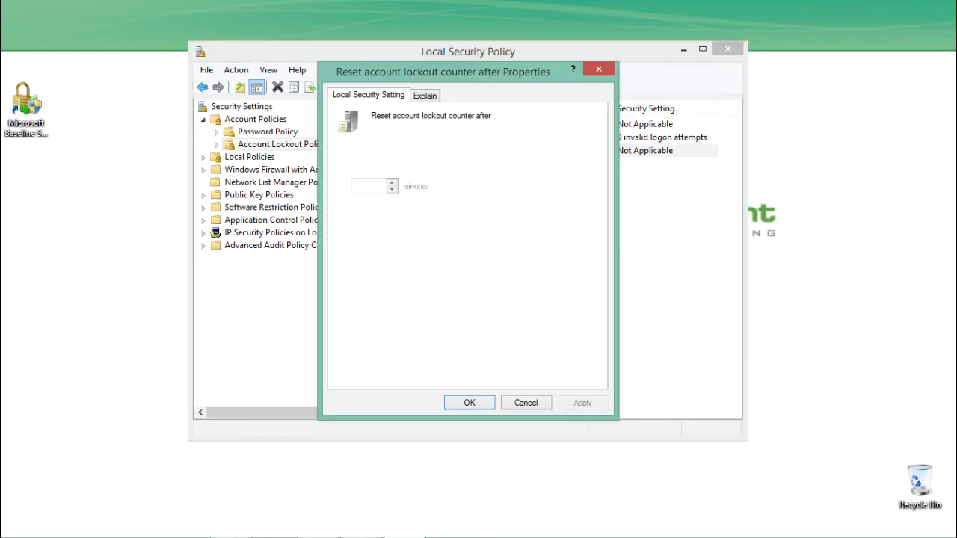
key(Escape)
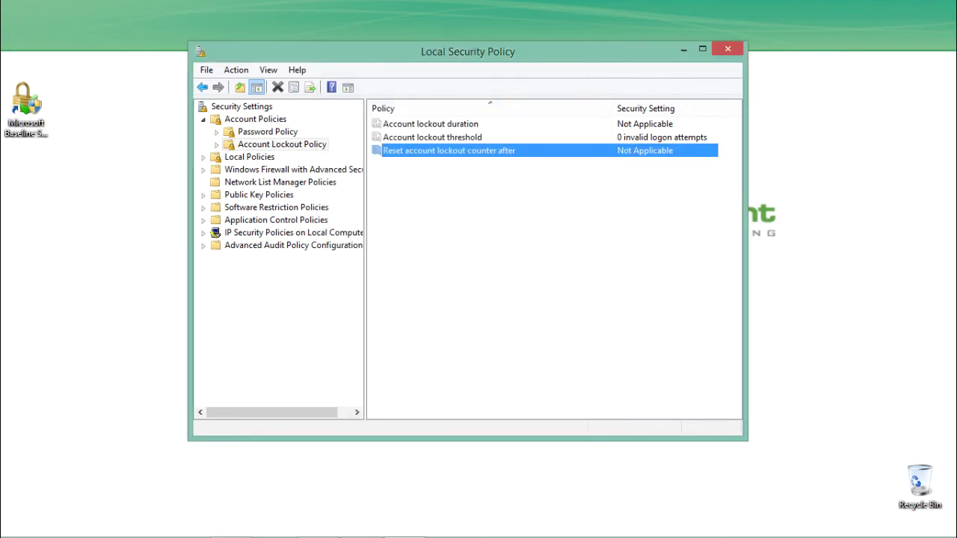
click(433, 137)
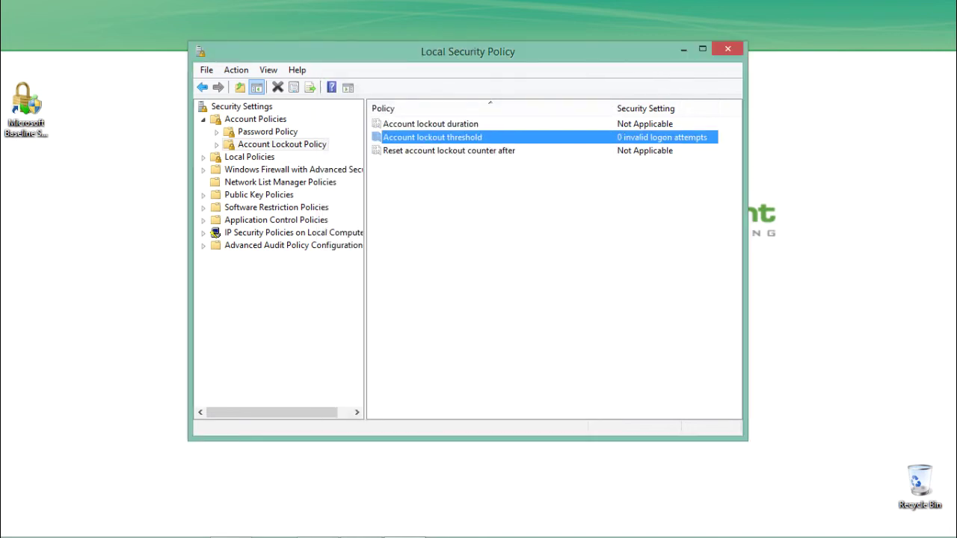
Step: Collapse Account Policies, expand Local Policies, and view the Audit Policy, User Rights Assignment and Security Options settings
click(282, 144)
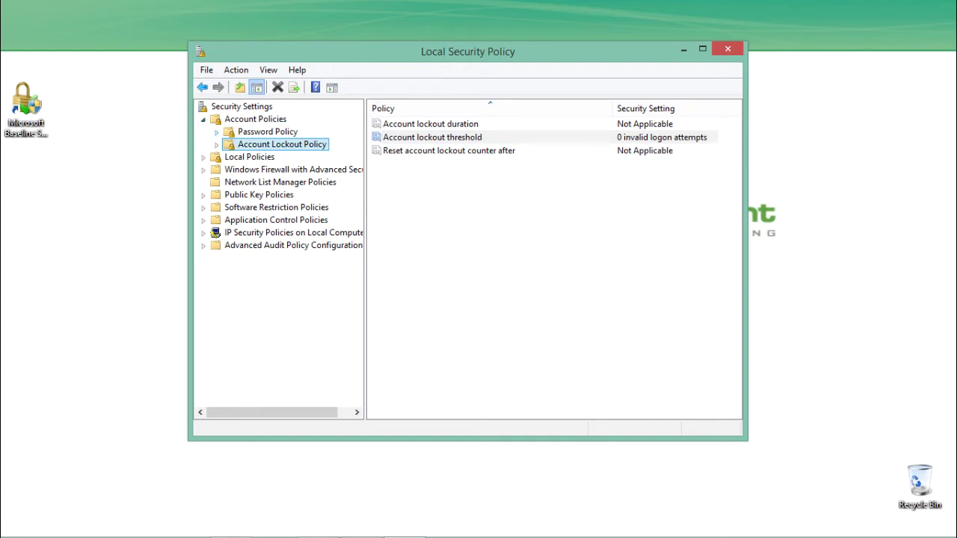
key(Left)
key(Left)
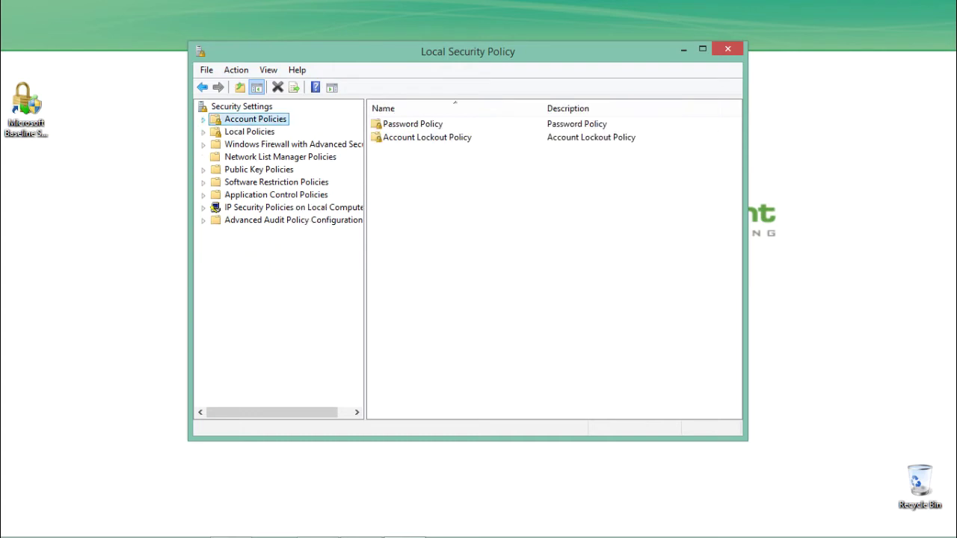
click(249, 132)
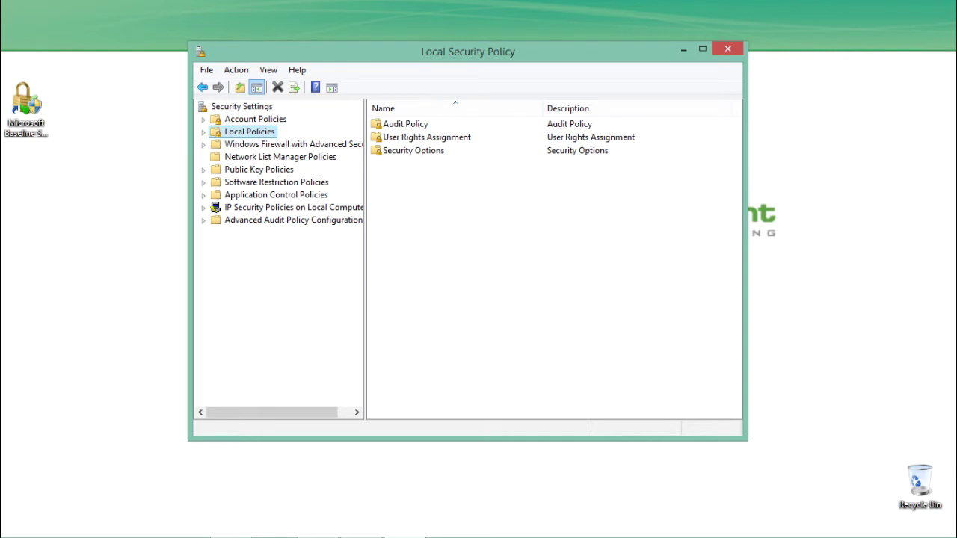
key(Right)
key(Right)
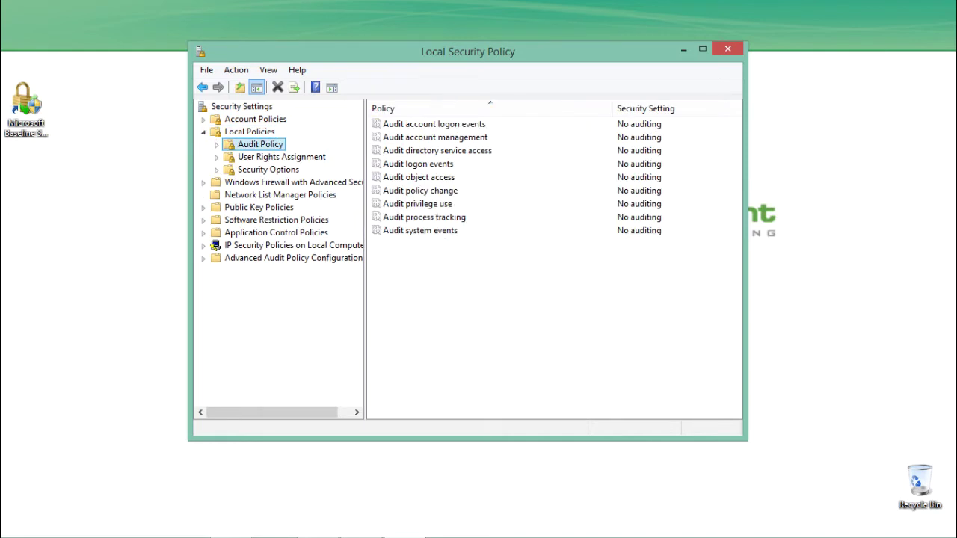
click(281, 157)
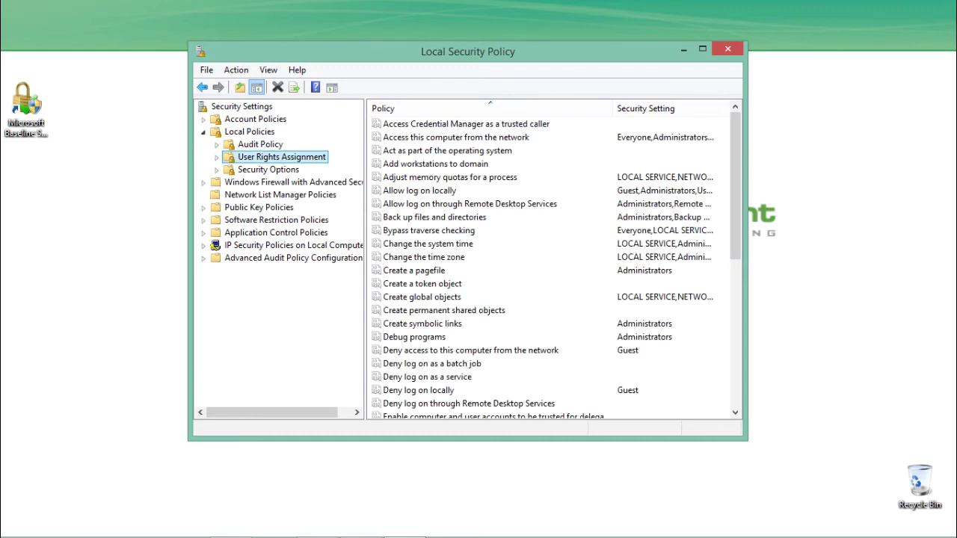
click(267, 169)
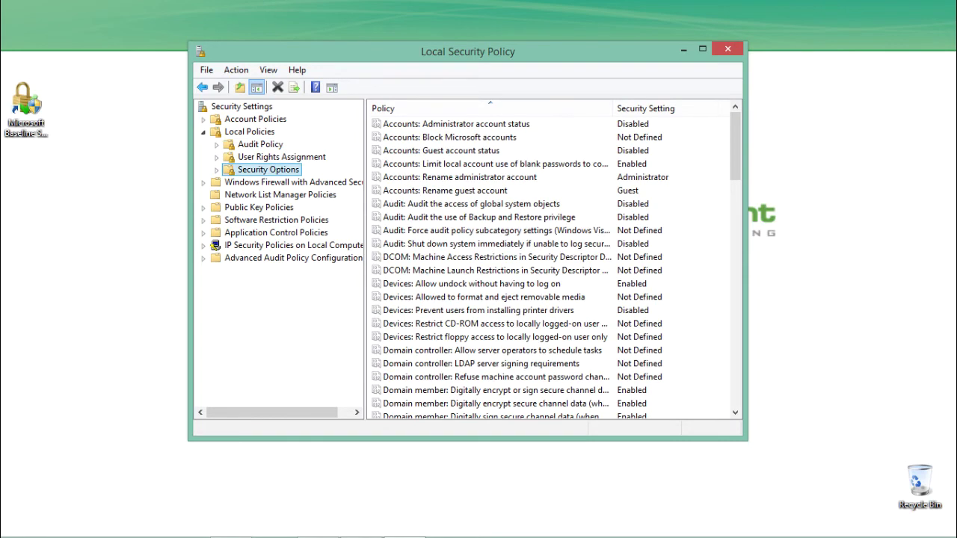
Step: Look through the User Rights Assignment policies down to the Deny log on entries and return to the first policy
key(Up)
key(Up)
key(Up)
key(Up)
key(Up)
key(Up)
key(Up)
key(Up)
key(Up)
key(Up)
key(Up)
key(Up)
key(Up)
key(Up)
key(Up)
key(Up)
key(Up)
key(Up)
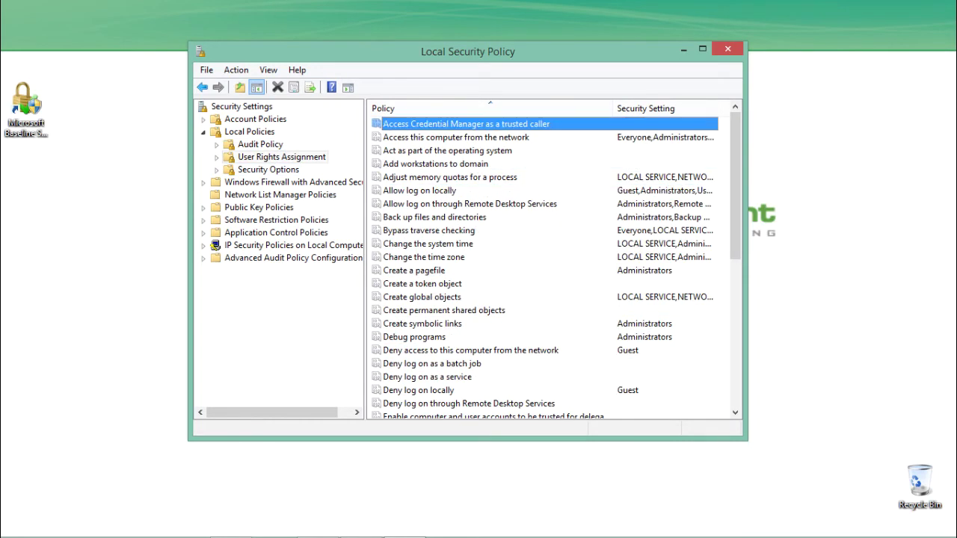
key(Down)
key(Down)
key(Down)
key(Down)
key(Down)
key(Down)
key(Down)
key(Down)
key(Down)
key(Down)
key(Down)
key(Down)
key(Down)
key(Down)
key(Down)
key(Down)
key(Down)
key(Down)
key(Down)
key(Down)
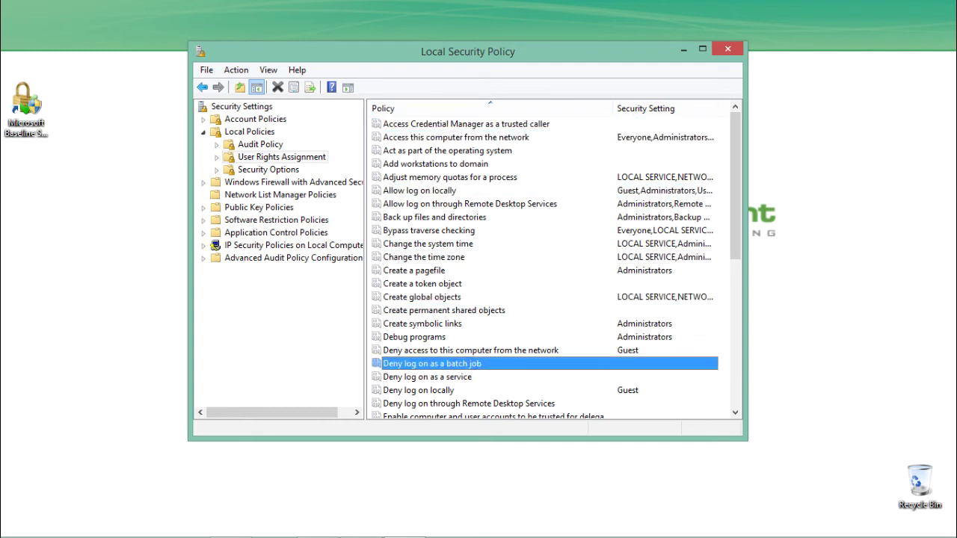
key(Up)
key(Up)
key(Up)
key(Up)
key(Up)
key(Up)
key(Up)
key(Up)
key(Up)
key(Up)
key(Up)
key(Up)
key(Up)
key(Up)
key(Up)
key(Up)
key(Up)
key(Up)
key(Up)
key(Up)
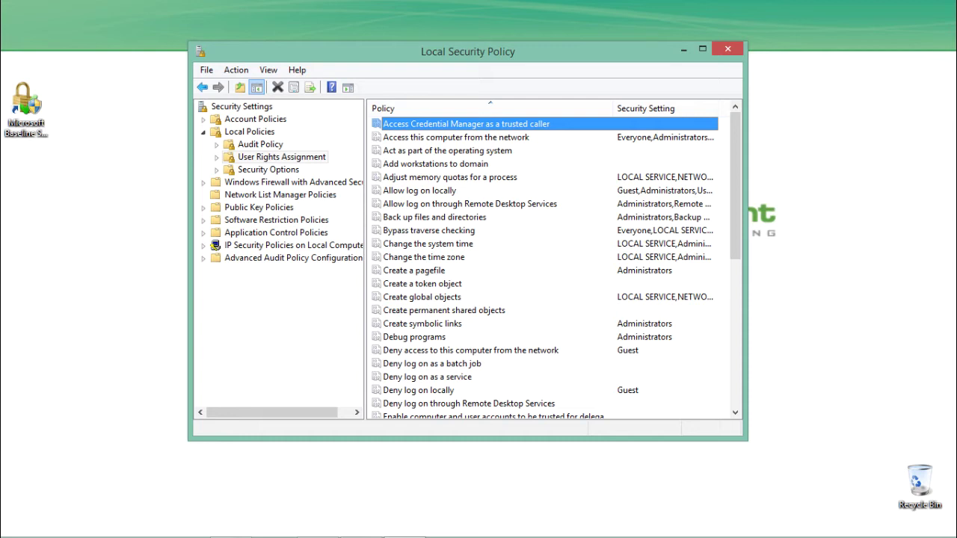
Step: Examine the user rights and their assigned groups from Access this computer from the network down to Synchronize directory service data
key(Down)
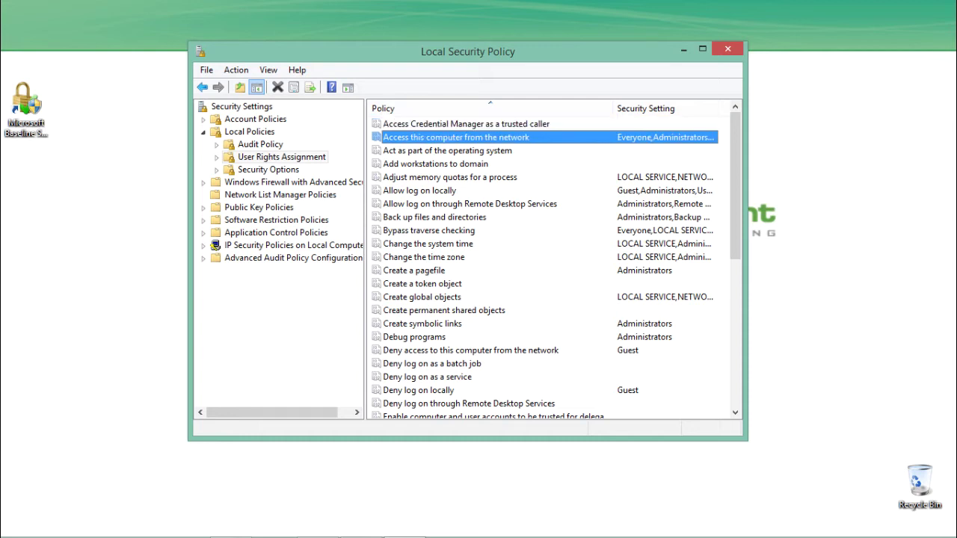
key(Down)
key(Down)
key(Down)
key(Down)
key(Down)
key(Down)
key(Down)
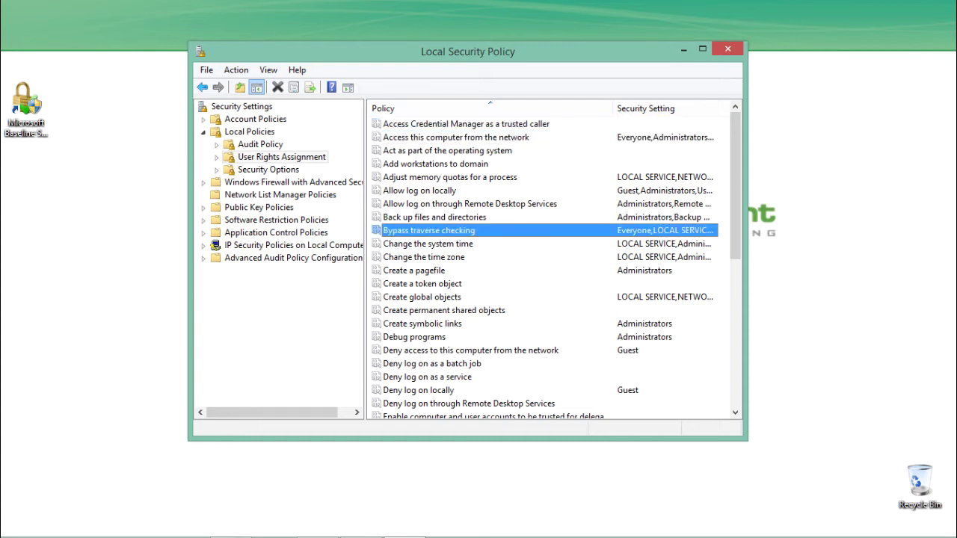
key(Down)
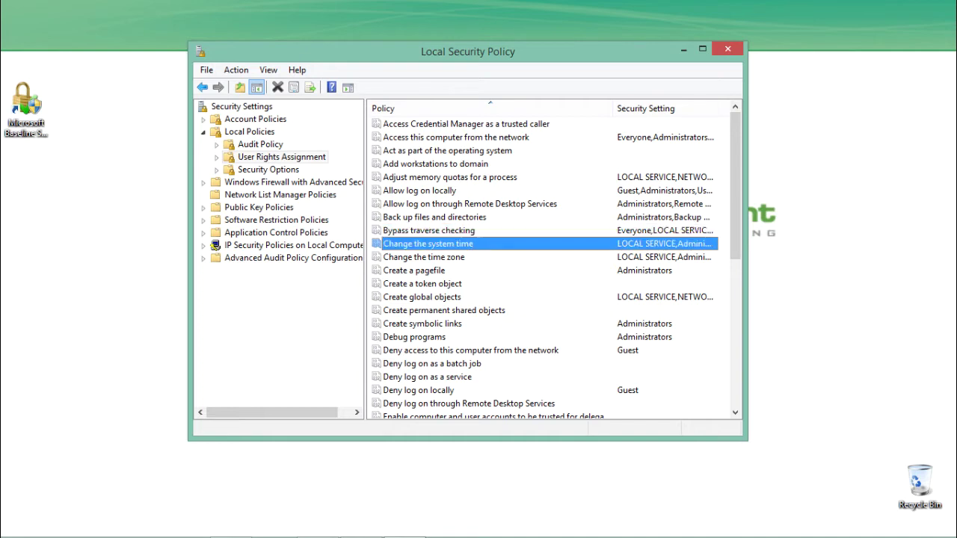
key(Down)
key(Down)
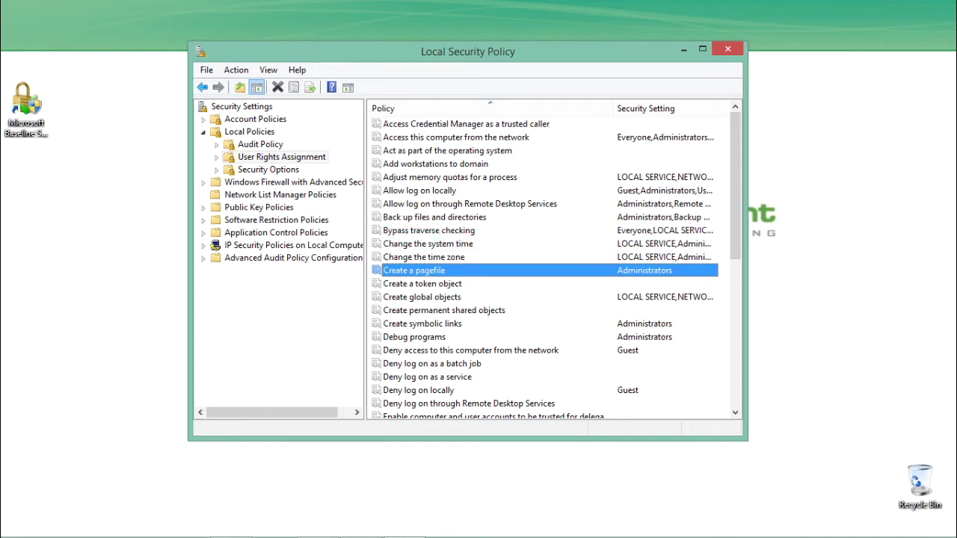
key(Down)
key(Down)
key(Down)
key(Down)
key(Down)
key(Down)
key(Down)
key(Down)
key(Down)
key(Down)
key(Down)
key(Down)
key(Down)
key(Down)
key(Down)
key(Down)
key(Down)
key(Down)
key(Down)
key(Down)
key(Down)
key(Down)
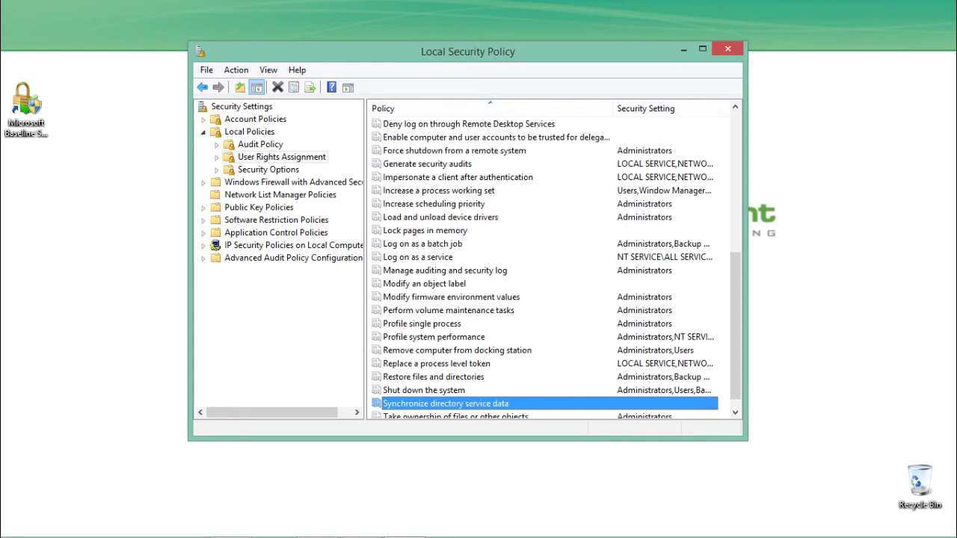
Step: View the accounts assigned to Take ownership of files or other objects and close its properties without changes
key(Up)
key(Down)
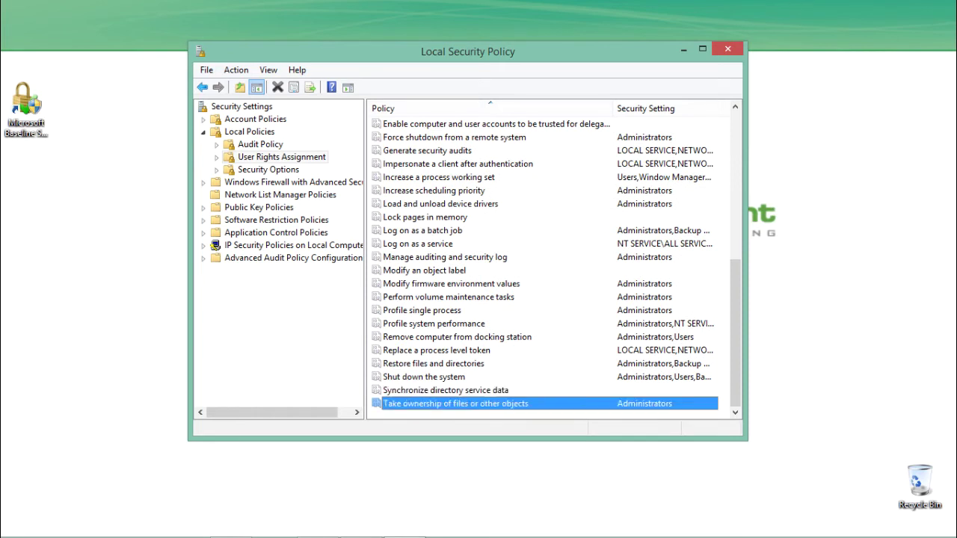
key(Return)
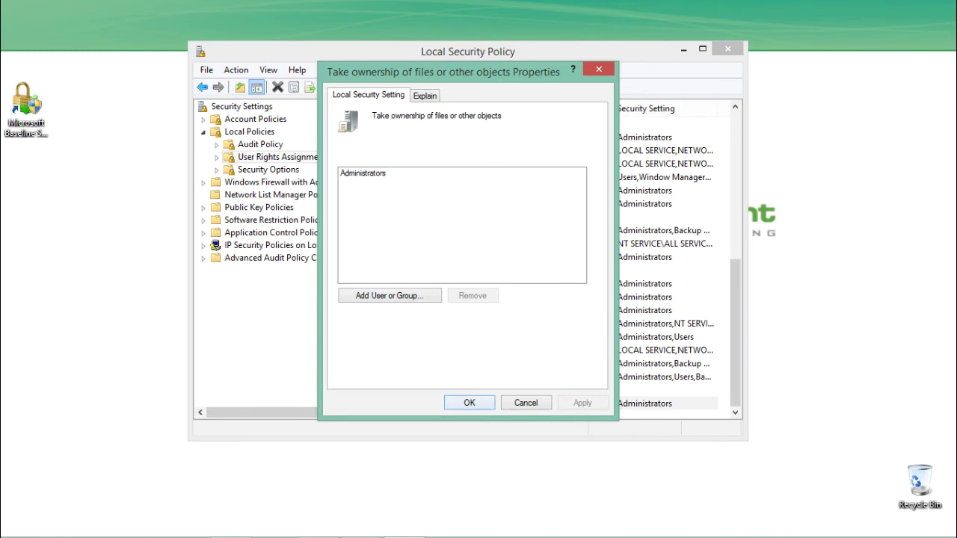
key(Escape)
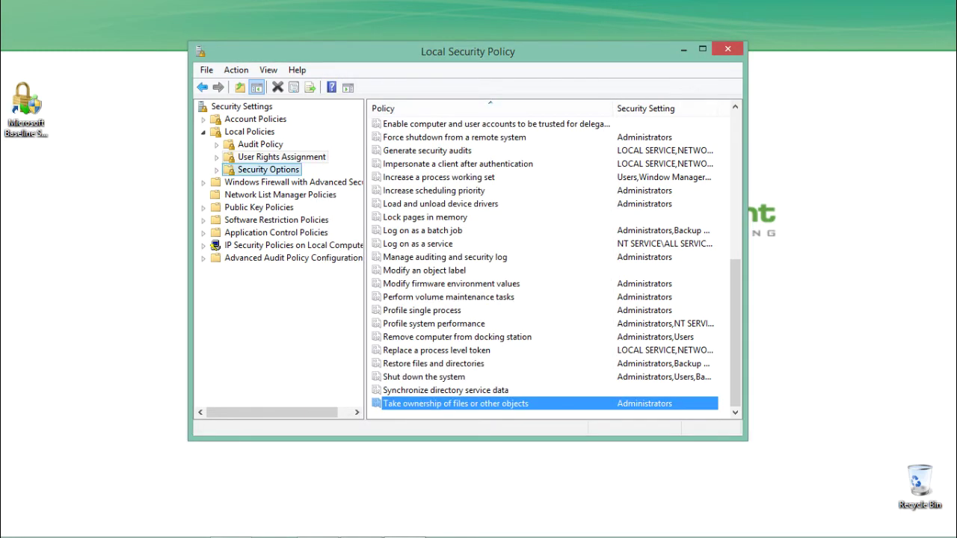
Step: Display Security Options and inspect the Accounts: Administrator account status properties without changing them
click(268, 169)
click(457, 123)
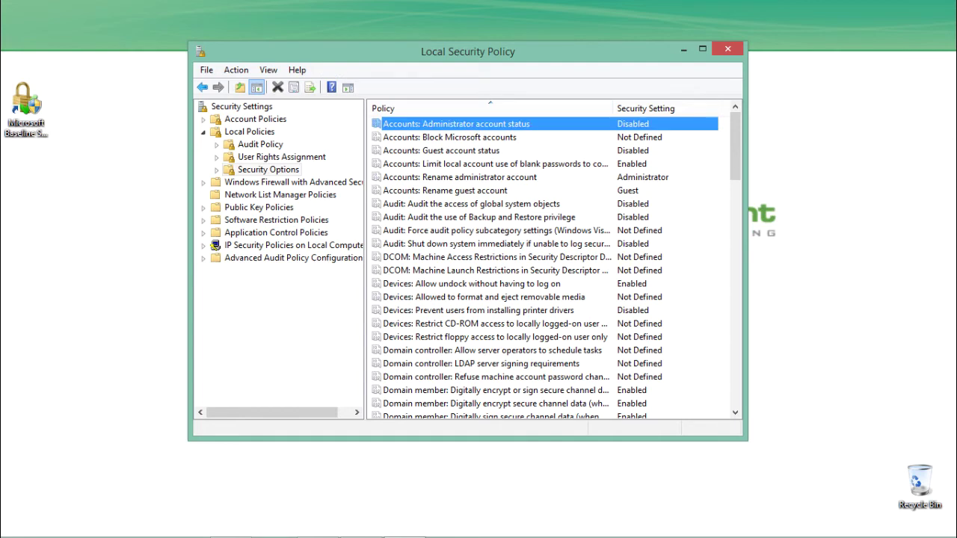
click(449, 137)
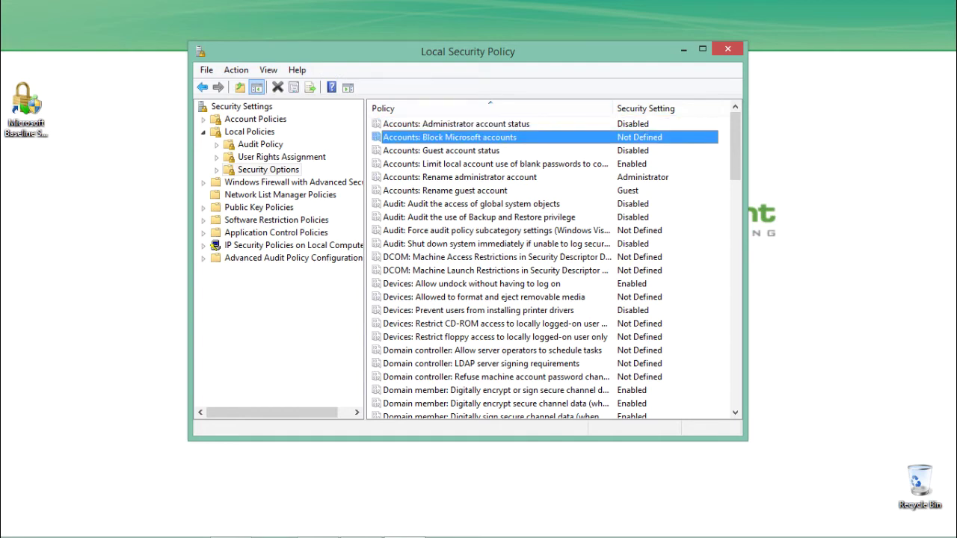
click(457, 123)
key(Return)
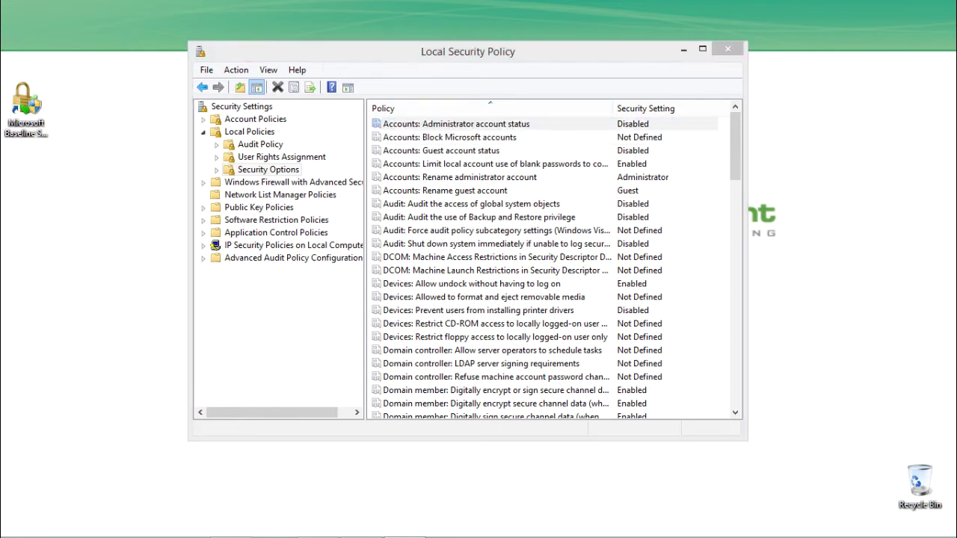
key(Escape)
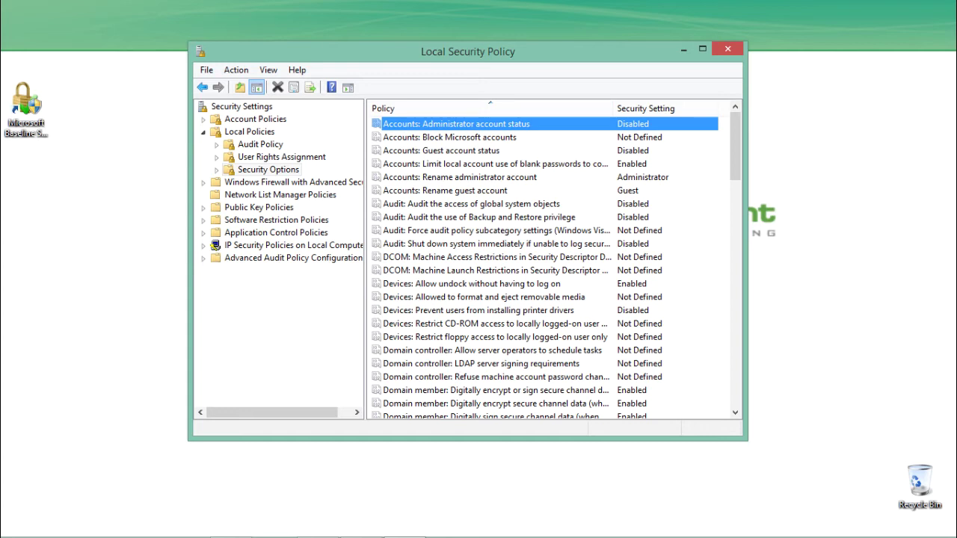
Step: Review the Accounts policies for blocking Microsoft accounts, guest account status and limiting local account use of blank passwords
click(441, 150)
click(450, 136)
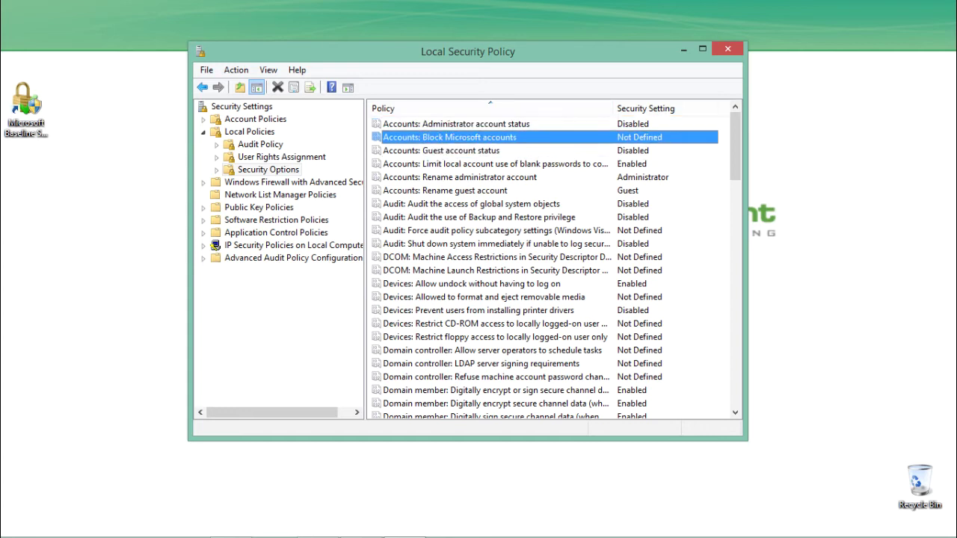
key(Down)
key(Down)
key(Down)
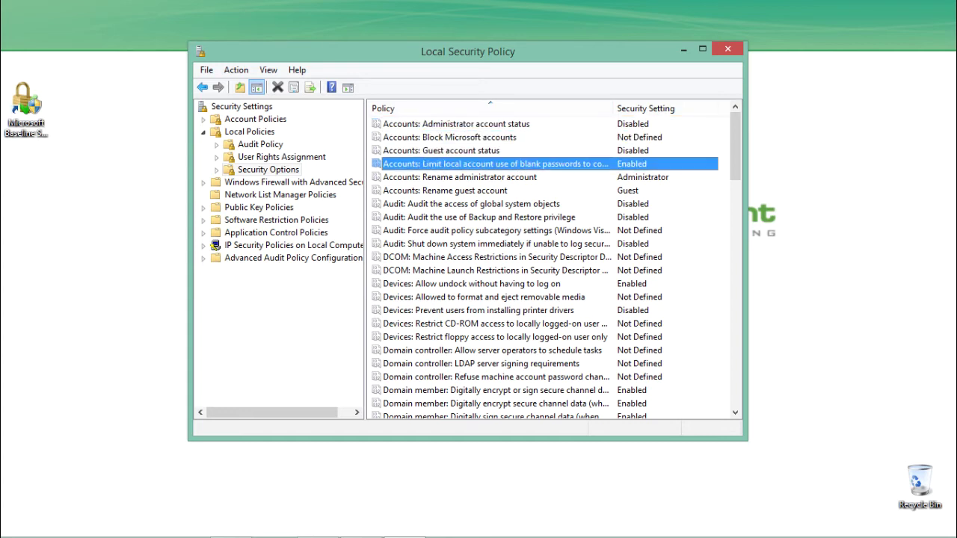
Step: Review the security options from Accounts: Rename administrator account through the Audit, DCOM and Devices policies to Restrict CD-ROM access
key(Down)
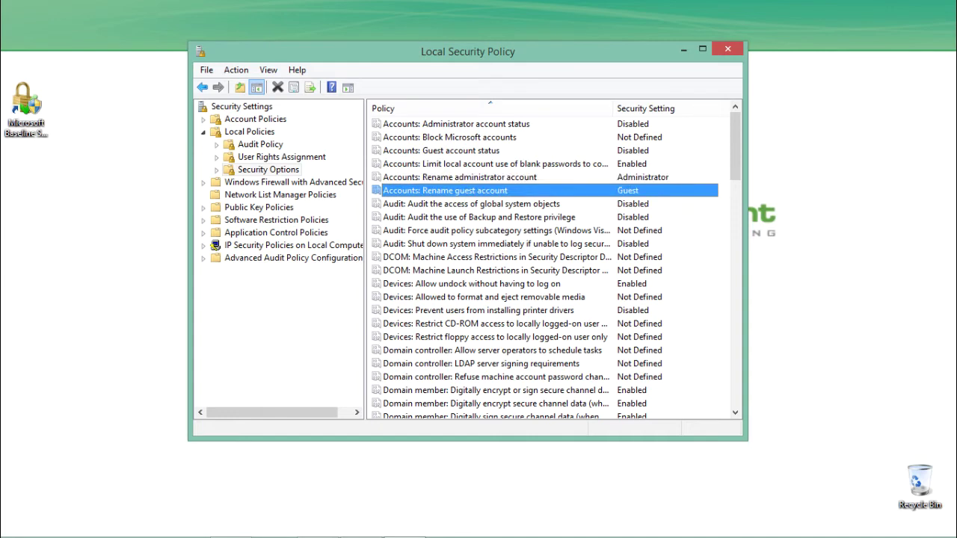
key(Down)
key(Down)
key(Down)
key(Down)
key(Down)
key(Down)
key(Down)
key(Down)
key(Down)
key(Down)
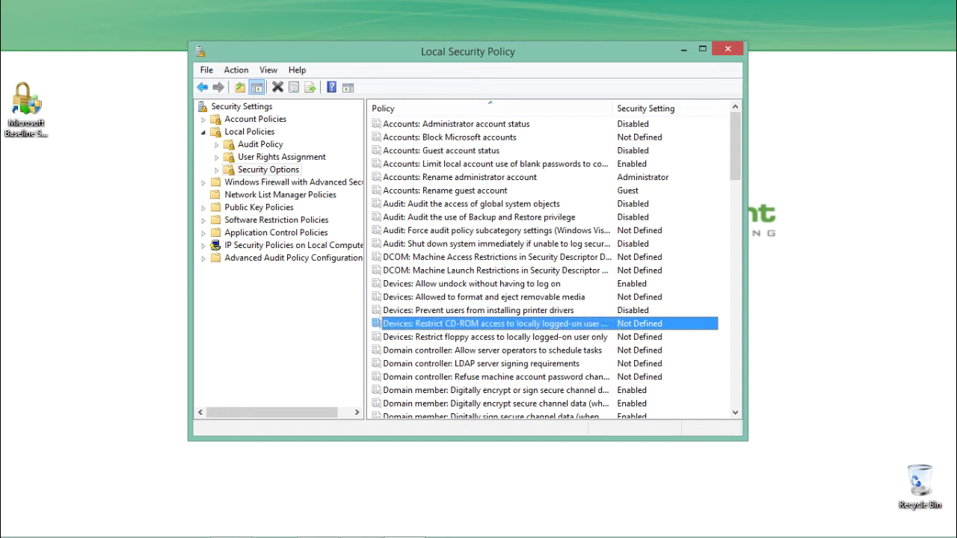
Step: Review the Domain controller and Domain member policies down to Interactive logon: Do not require CTRL+ALT+DEL
click(481, 363)
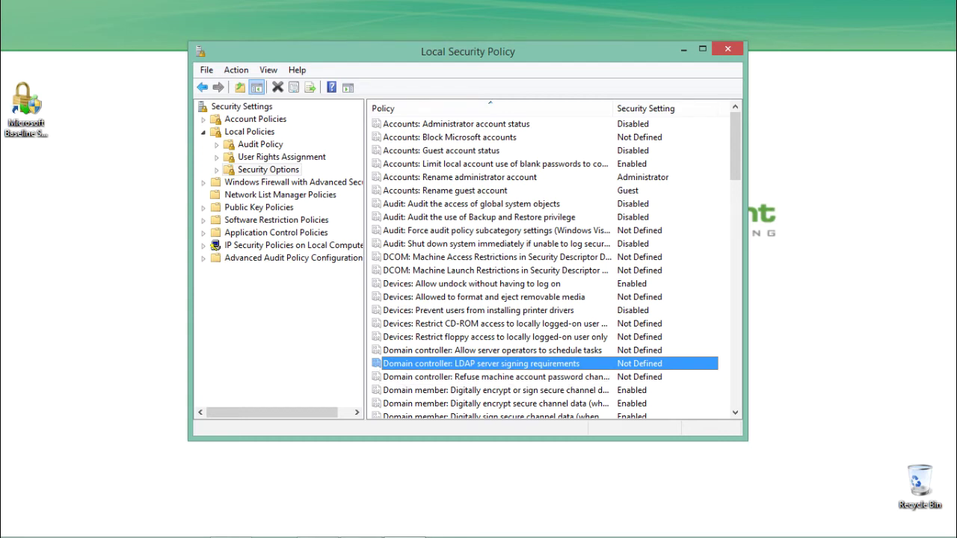
key(Down)
key(Down)
key(Down)
key(Down)
key(Down)
key(Down)
key(Down)
key(Down)
key(Down)
key(Down)
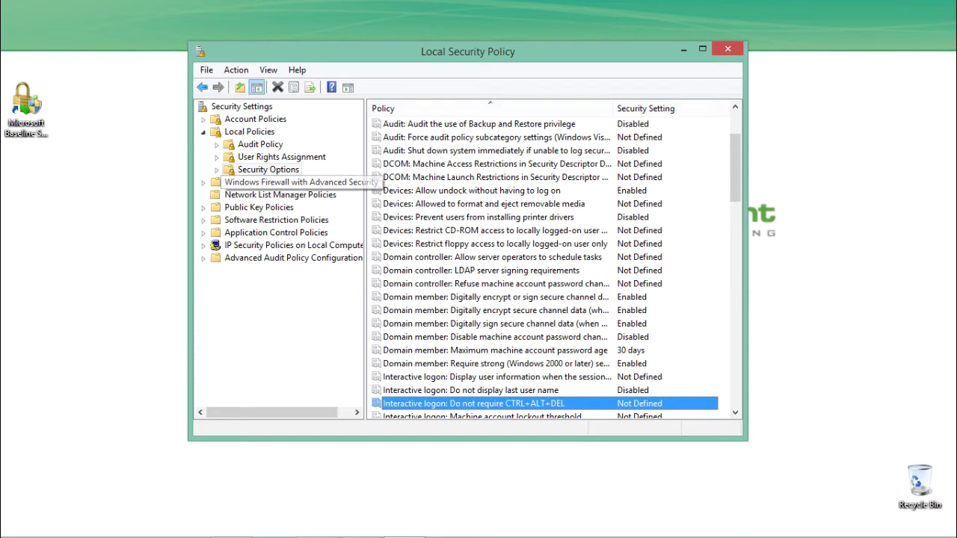
Step: Examine the Interactive logon, Microsoft network client and server, and Network access policies down to the remotely accessible registry paths and sub-paths
click(496, 310)
key(Down)
key(Down)
key(Down)
key(Down)
key(Down)
key(Down)
key(Down)
key(Down)
key(Down)
key(Down)
key(Down)
key(Down)
key(Down)
key(Down)
key(Down)
key(Down)
key(Down)
key(Down)
key(Down)
key(Down)
key(Down)
key(Down)
key(Down)
key(Down)
key(Down)
key(Down)
key(Down)
key(Down)
key(Down)
key(Down)
key(Down)
key(Down)
key(Down)
key(Down)
key(Down)
key(Down)
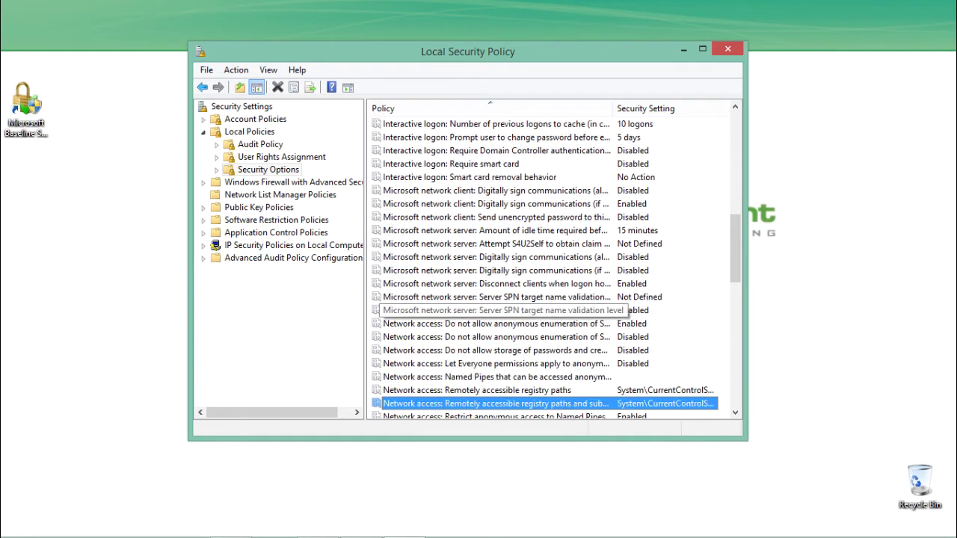
Step: Examine the remaining Network access and Network security policies through to the last User Account Control policy
key(Up)
key(Up)
key(Up)
key(Up)
key(Up)
key(Up)
key(Up)
key(Up)
key(Up)
key(Up)
key(Up)
key(Up)
key(Down)
key(Down)
key(Down)
key(Down)
key(Down)
key(Down)
key(Down)
key(Down)
key(Down)
key(Down)
key(Down)
key(Down)
key(Down)
key(Down)
key(Down)
key(Down)
key(Down)
key(Down)
key(Down)
key(Down)
key(Down)
key(Down)
key(Down)
key(Down)
key(Down)
key(Down)
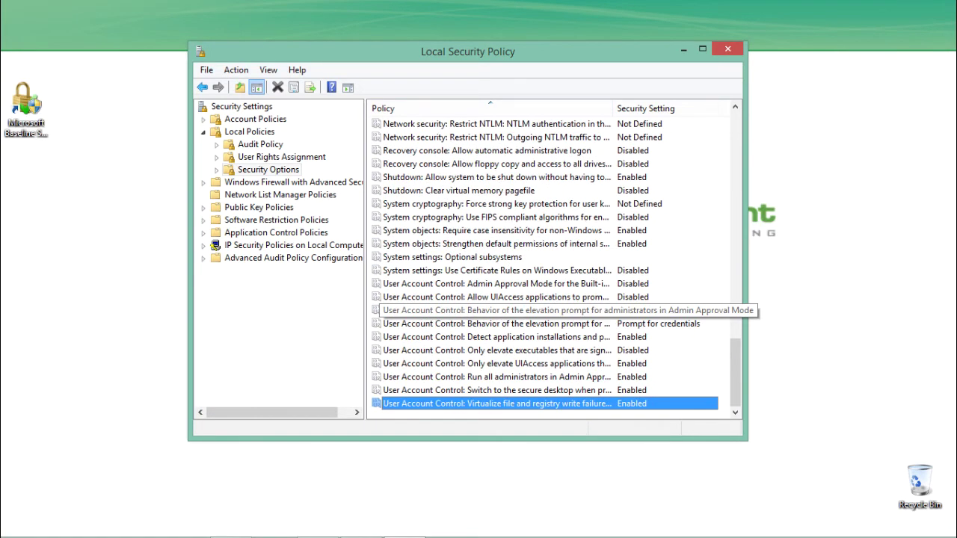
Step: Look back through the User Account Control, System and Shutdown policies up to Recovery console: Allow floppy copy
key(Up)
key(Up)
key(Up)
key(Up)
key(Up)
key(Up)
key(Up)
key(Up)
key(Up)
key(Up)
key(Up)
key(Up)
key(Up)
key(Up)
key(Up)
key(Up)
key(Up)
key(Up)
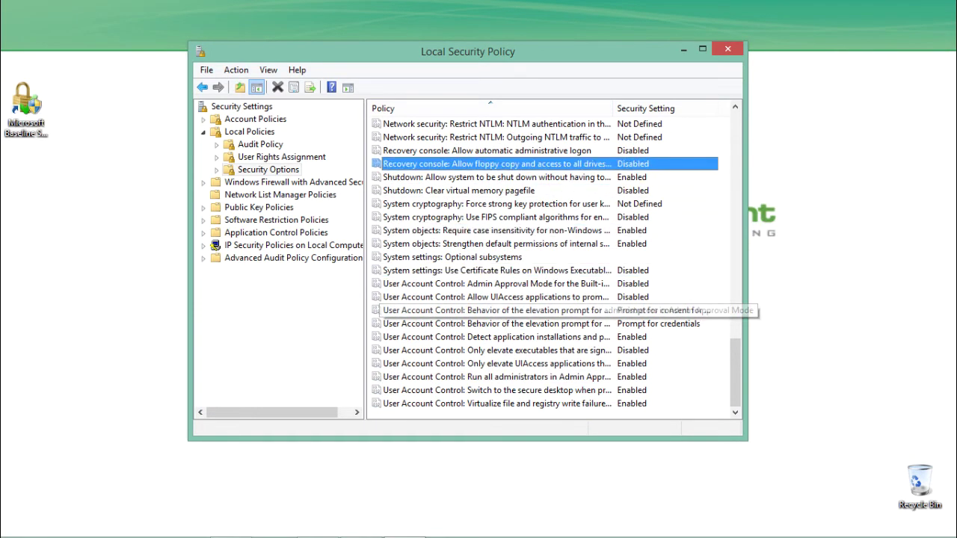
Step: Review the Shutdown, System cryptography, System objects and User Account Control settings again to the end of the list
key(Down)
key(Down)
key(Down)
key(Down)
key(Down)
key(Down)
key(Down)
key(Down)
key(Down)
key(Down)
key(Down)
key(Down)
key(Down)
key(Down)
key(Down)
key(Down)
key(Down)
key(Up)
key(Up)
key(Down)
click(496, 363)
click(496, 203)
click(496, 231)
key(Down)
key(Down)
key(Down)
key(Down)
key(Down)
key(Down)
key(Down)
key(Down)
key(Down)
key(Down)
key(Down)
key(Down)
key(Down)
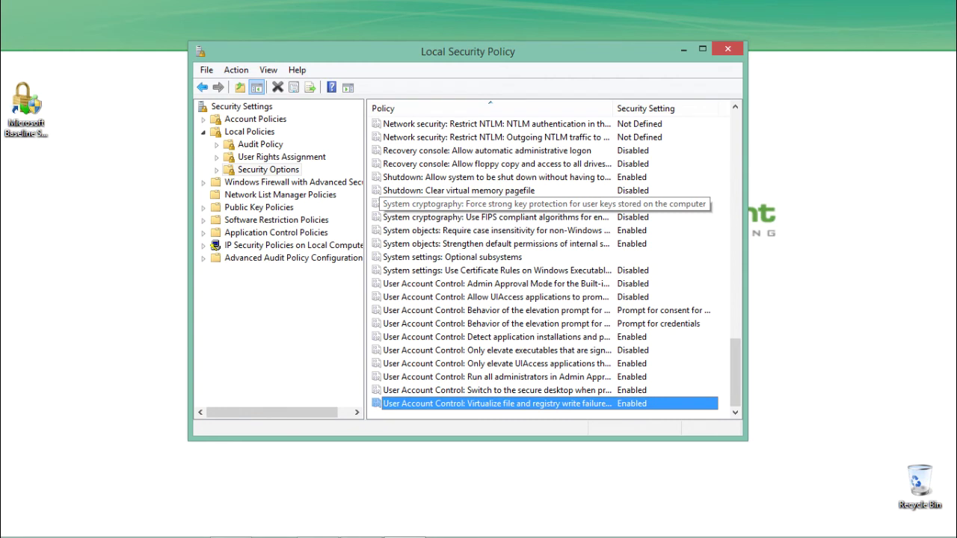
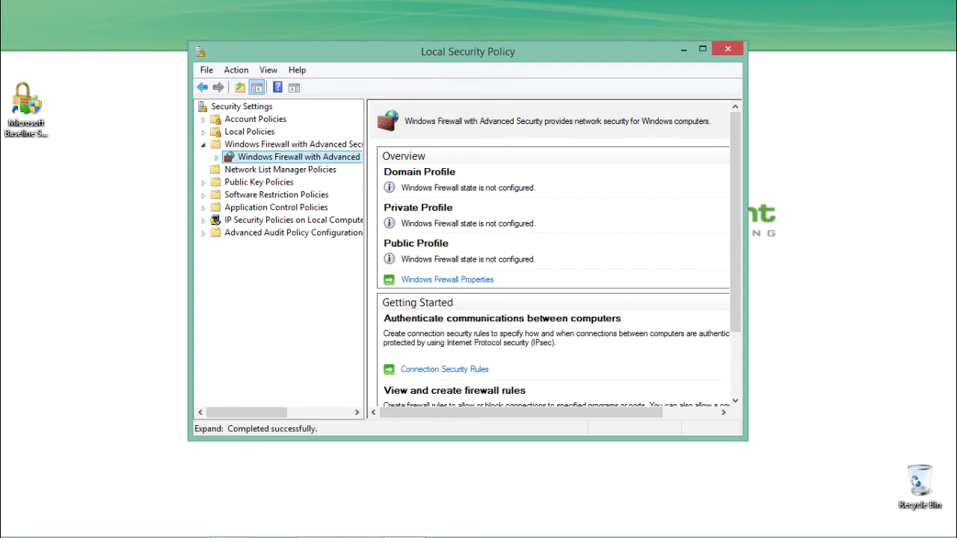
Step: Display the firewall's Inbound Rules, view the rule types offered for a new inbound rule, and close the wizard without creating one
double_click(298, 156)
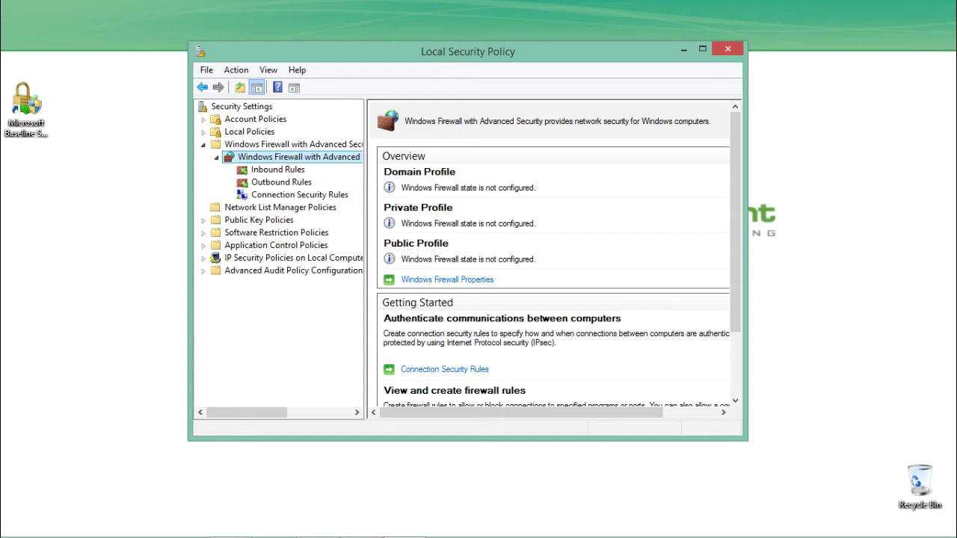
click(271, 169)
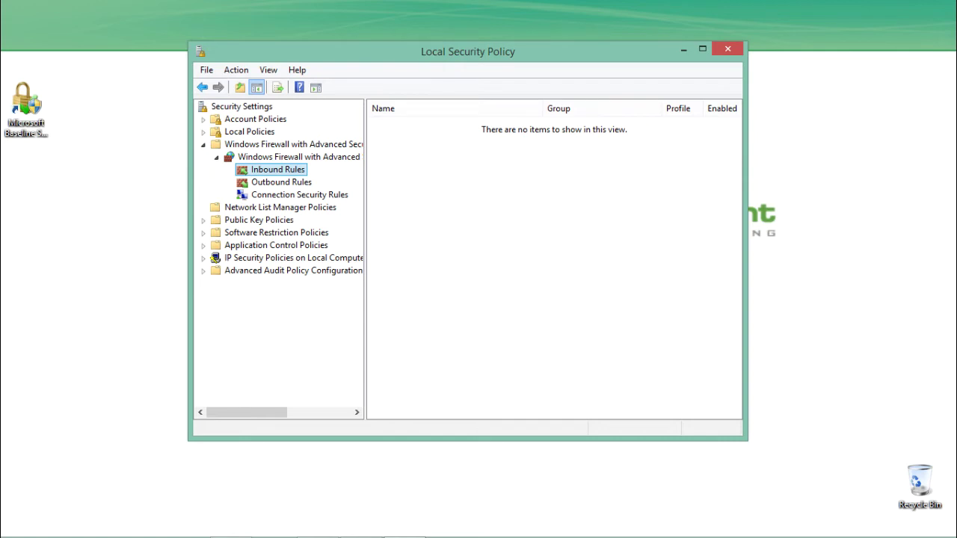
right_click(394, 168)
click(434, 175)
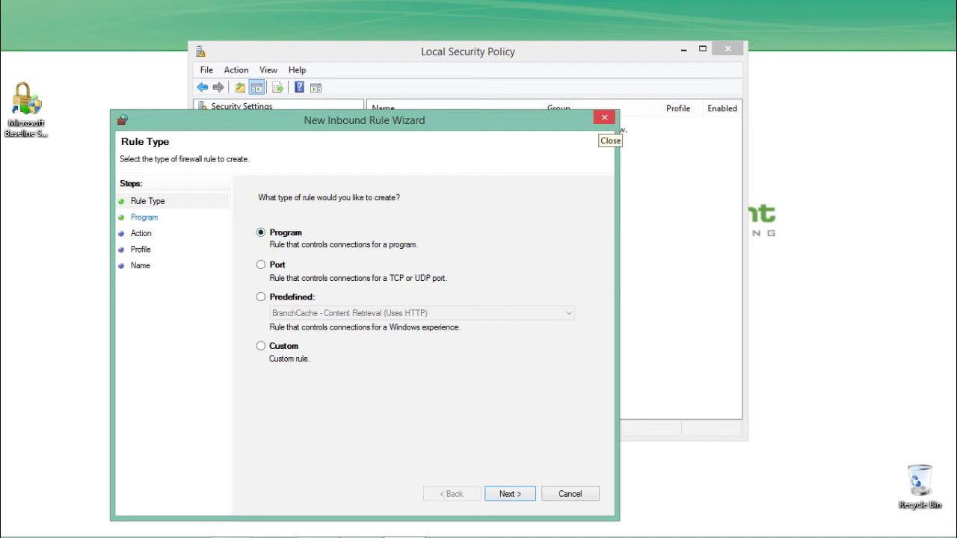
click(604, 118)
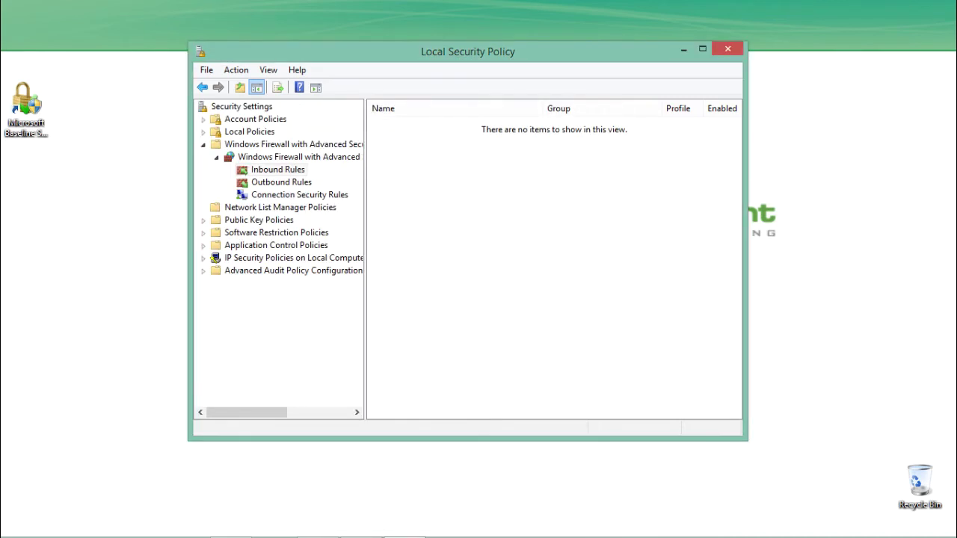
Step: Display the firewall's Outbound Rules, view the rule types offered for a new outbound rule, and cancel without creating one
click(282, 181)
right_click(463, 218)
click(503, 227)
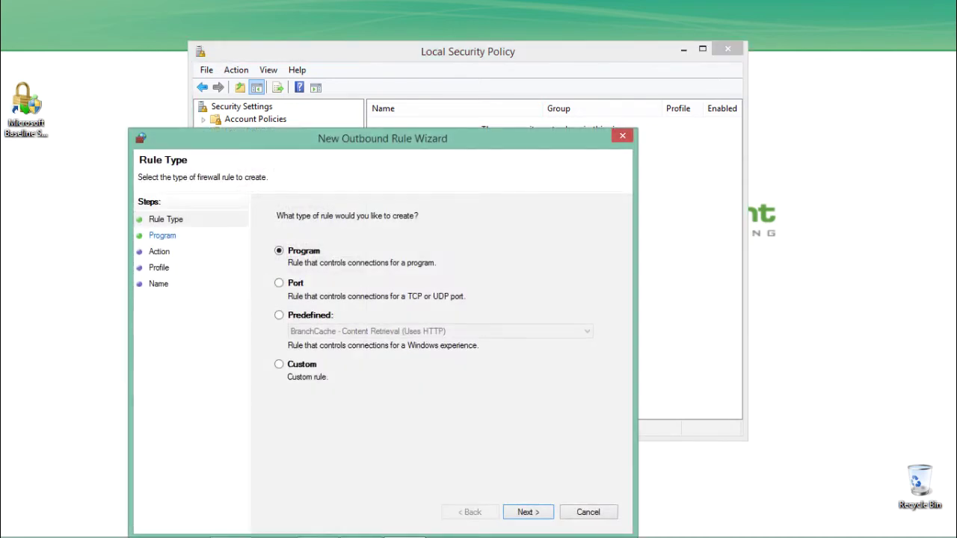
key(Escape)
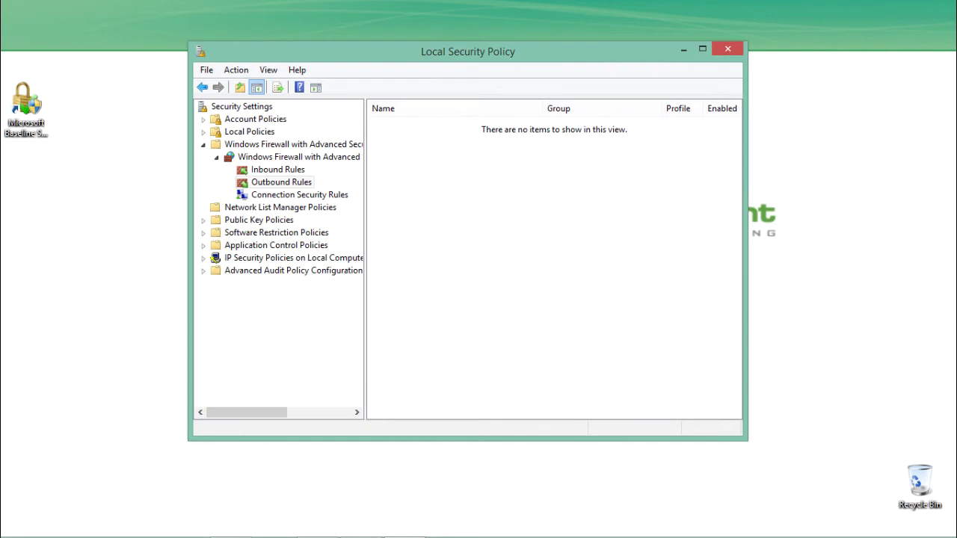
Step: Display the firewall's Connection Security Rules, and collapse the Windows Firewall with Advanced Security branch
click(299, 194)
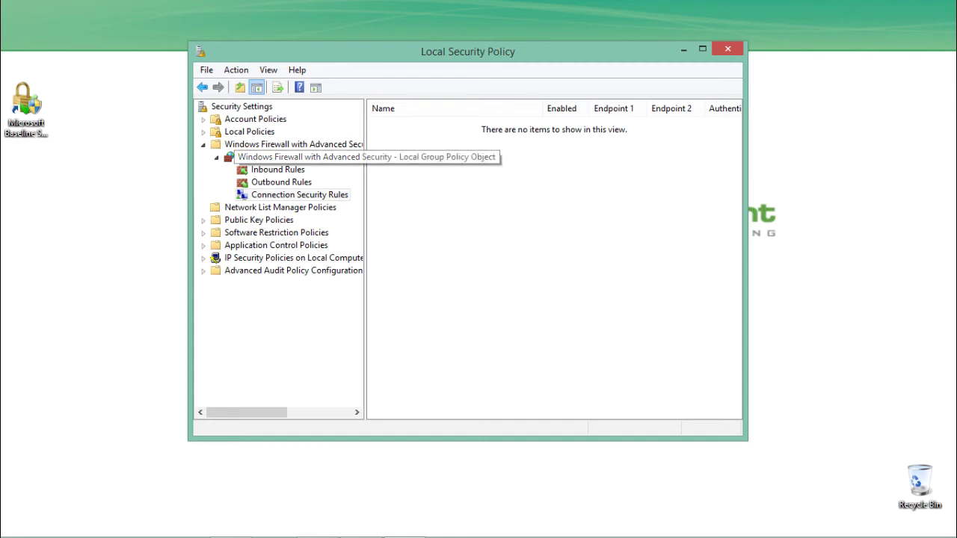
click(202, 145)
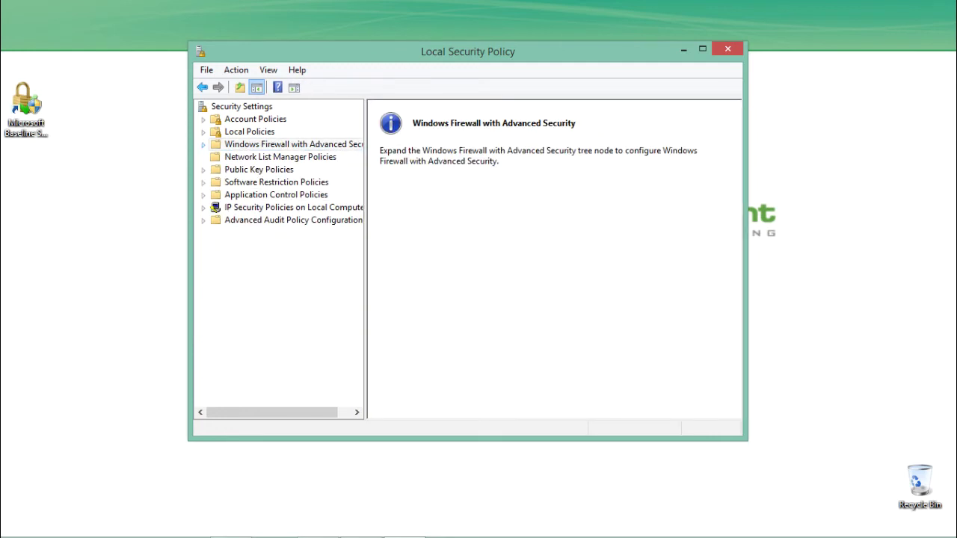
Step: Review the BitLocker Drive Encryption, Data Protection and Encrypting File System entries under Public Key Policies, and collapse that branch
click(258, 169)
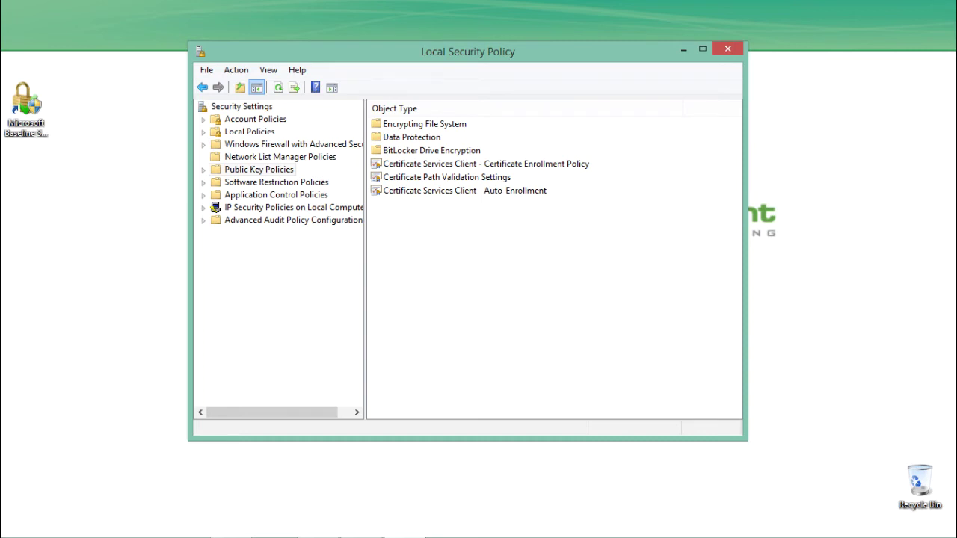
click(432, 151)
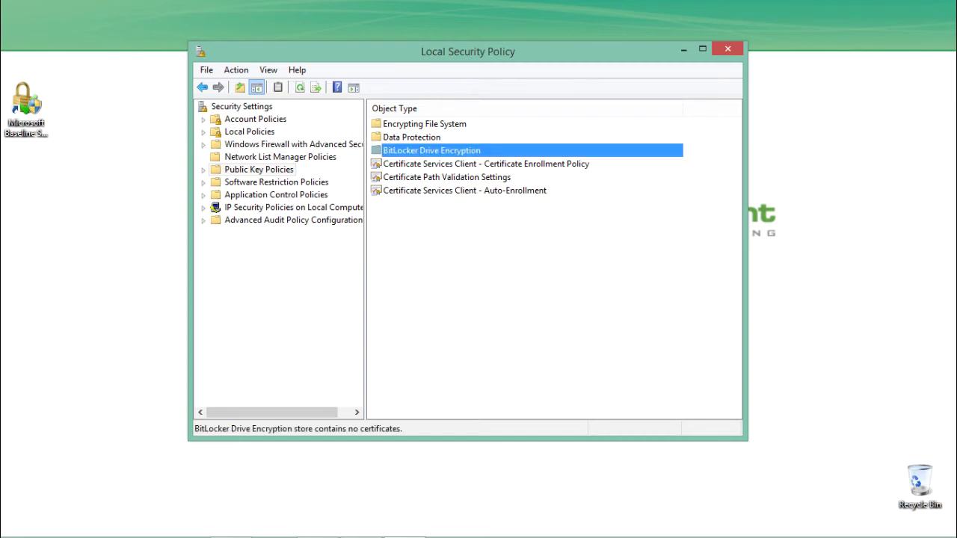
key(Return)
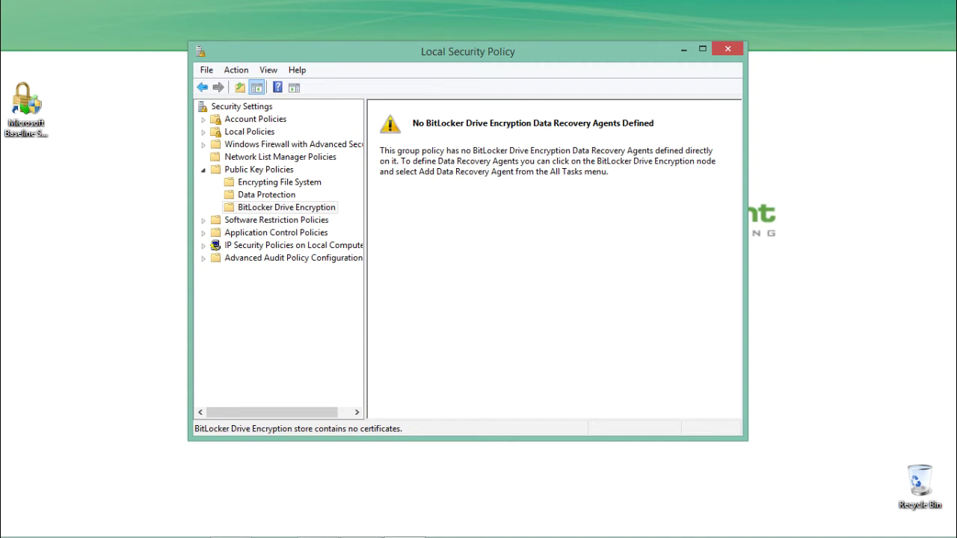
click(266, 195)
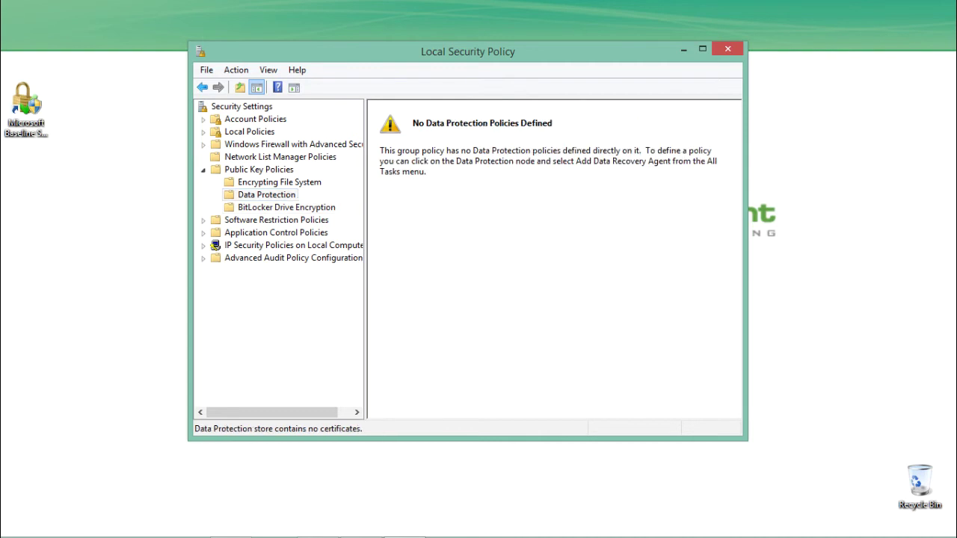
click(279, 181)
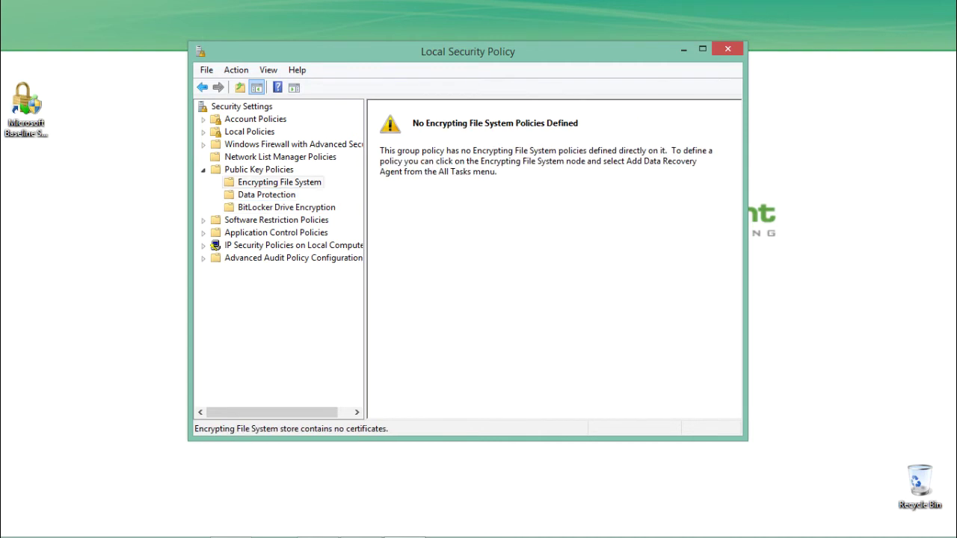
click(203, 170)
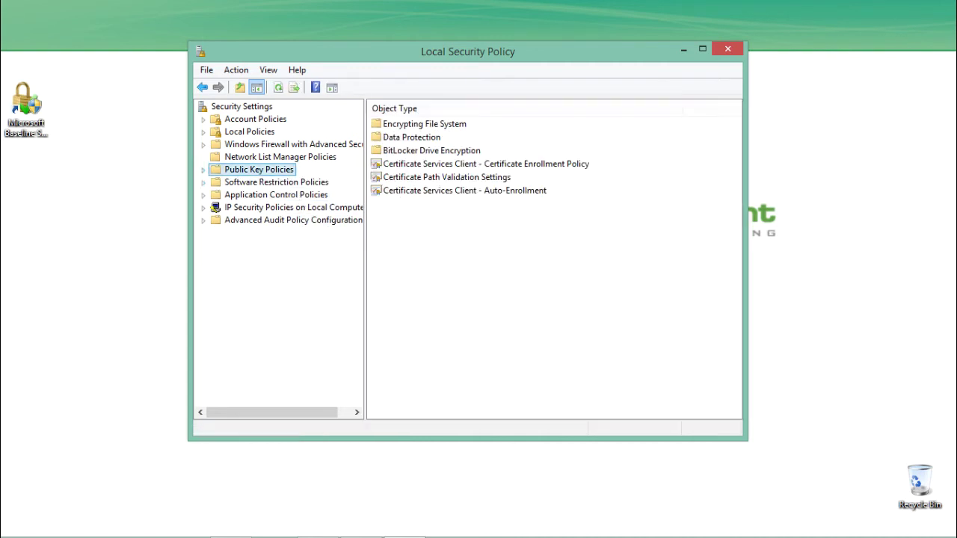
Step: Display the Software Restriction Policies, IP Security Policies on Local Computer and Advanced Audit Policy Configuration pages one after another
click(276, 181)
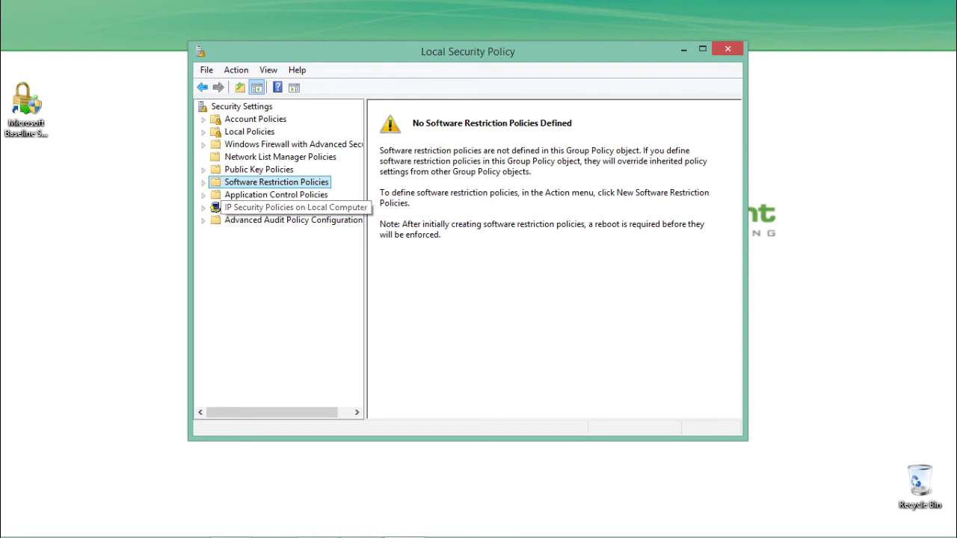
click(269, 207)
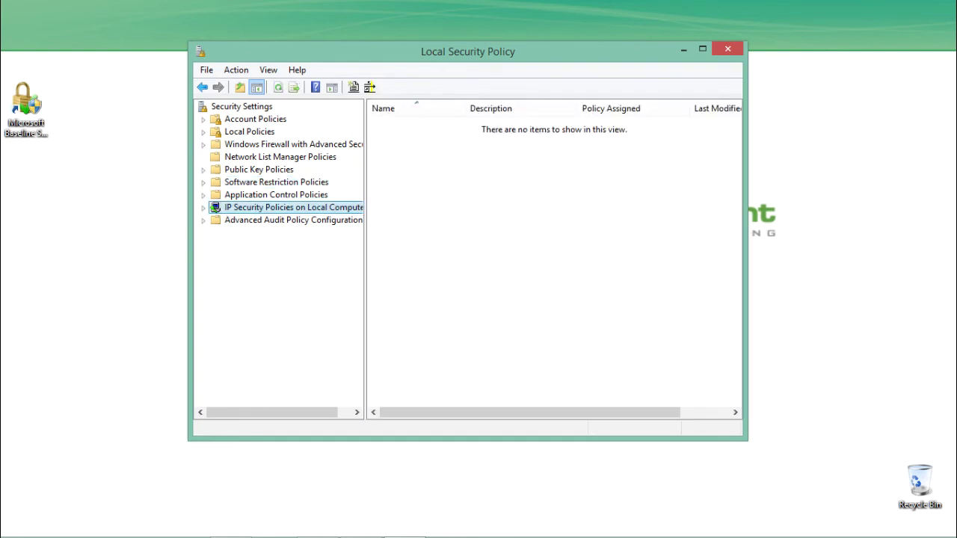
click(286, 220)
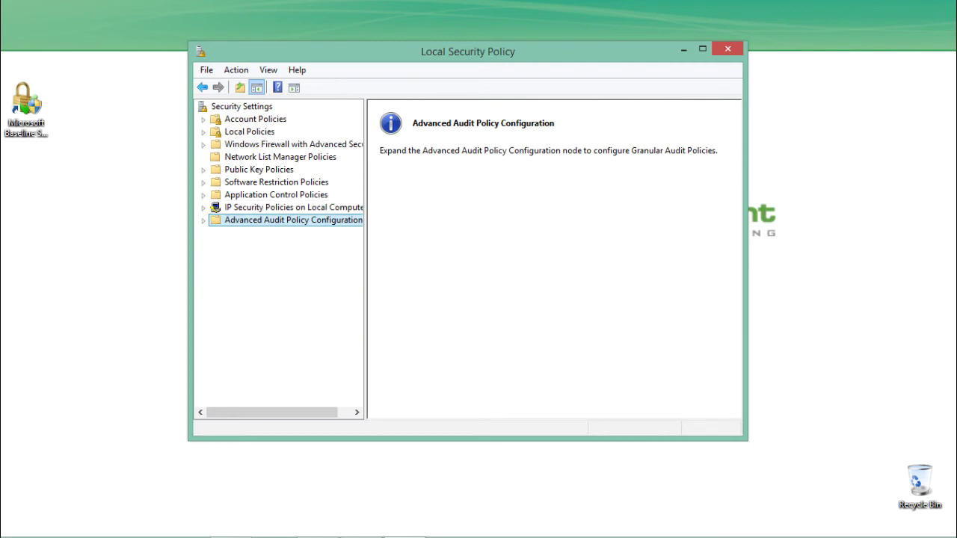
Step: Expand Advanced Audit Policy Configuration and review the category summary of its System Audit Policies
click(203, 219)
click(292, 233)
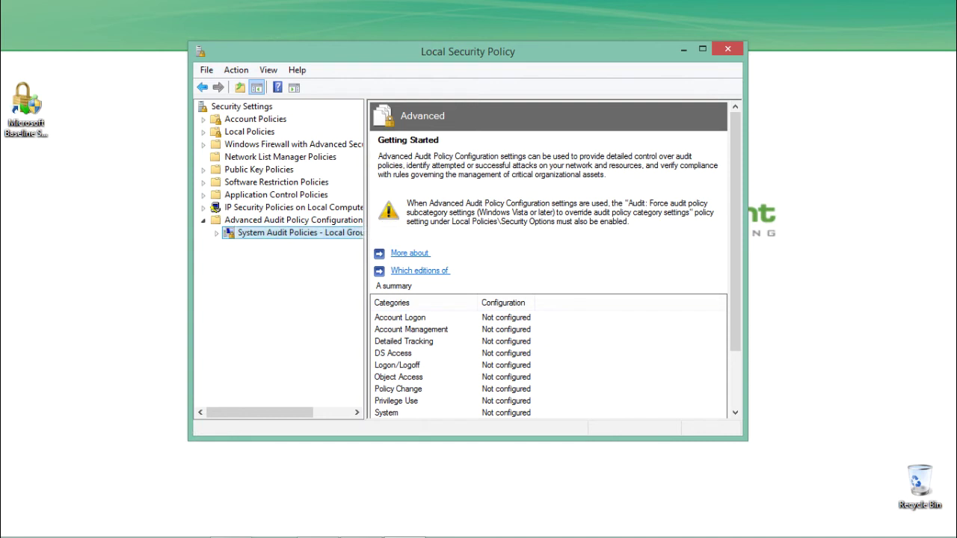
scroll(548, 258, down, 2)
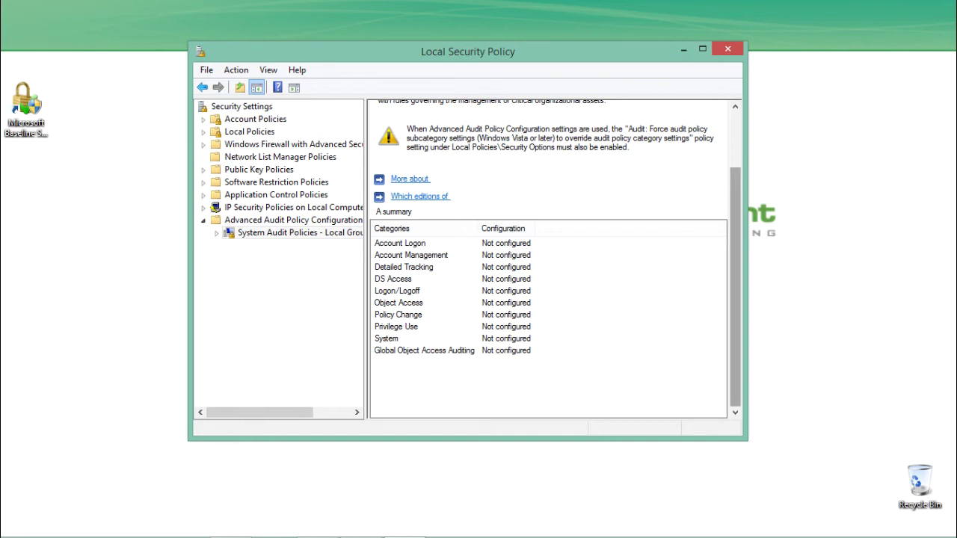
scroll(548, 258, up, 2)
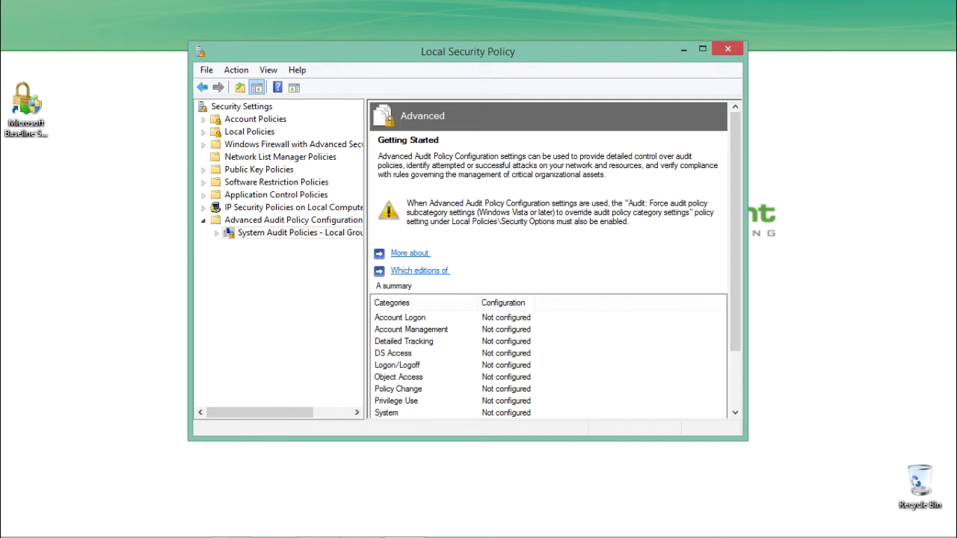
drag(468, 52, 466, 59)
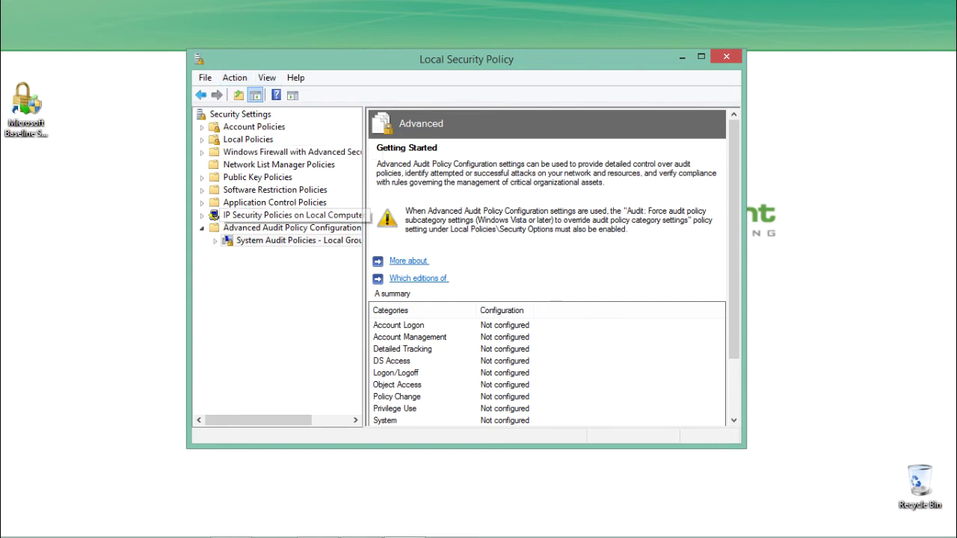
click(214, 240)
click(215, 241)
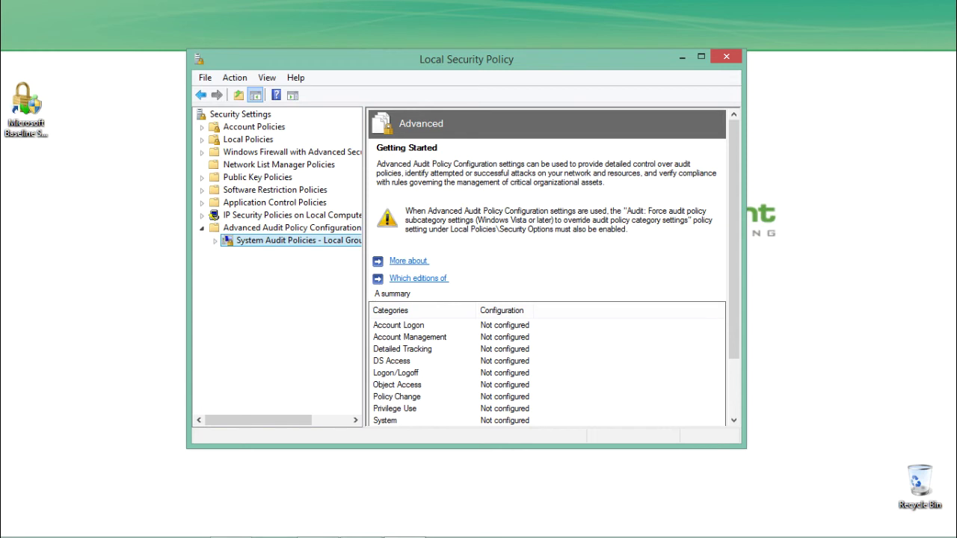
drag(466, 59, 509, 73)
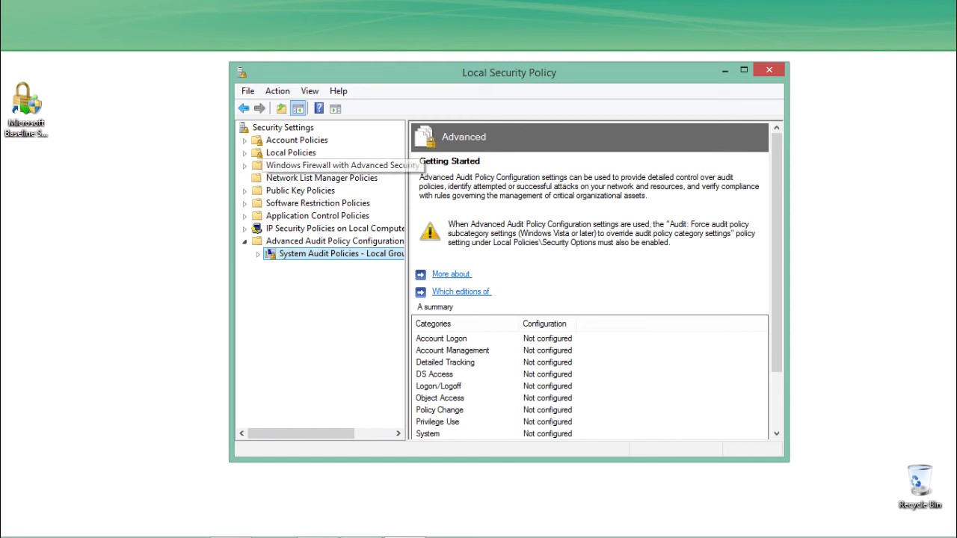
drag(510, 73, 465, 63)
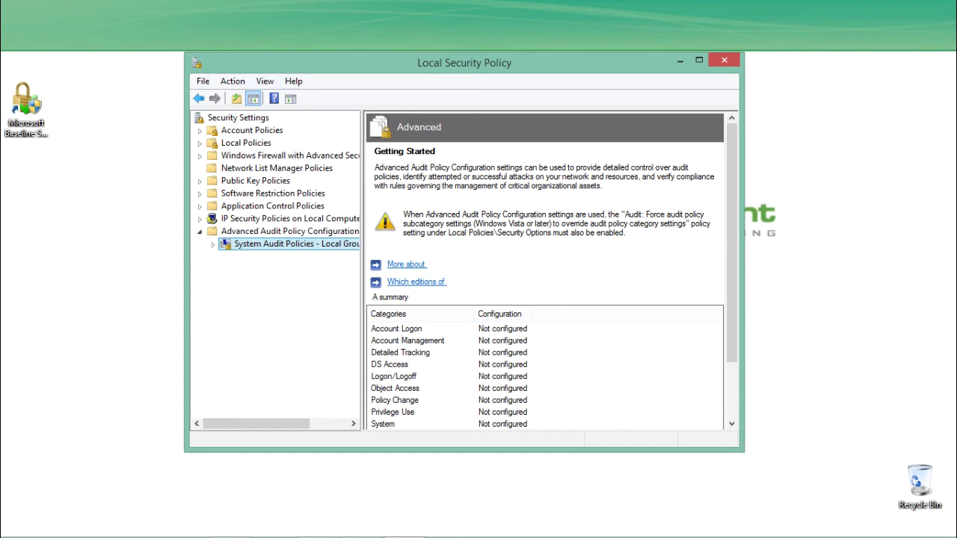
Step: Export the System Audit Policies settings to the Desktop as a CSV file named demo, and place its icon below the Microsoft Baseline shortcut
click(232, 81)
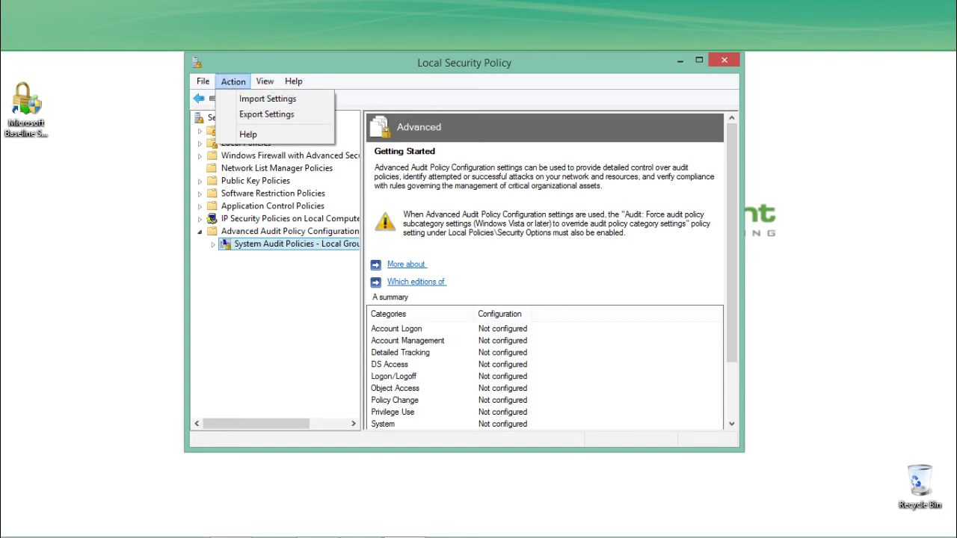
key(Down)
key(Down)
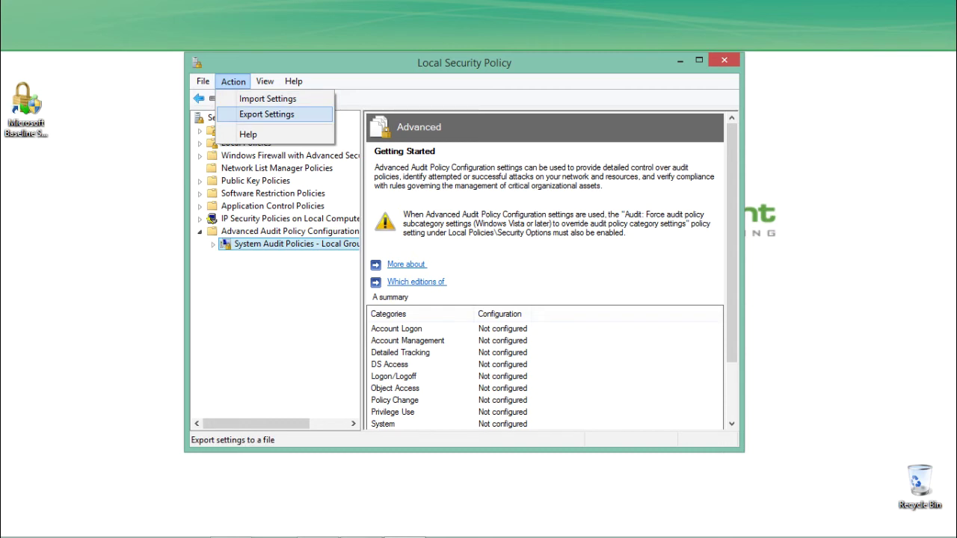
key(Return)
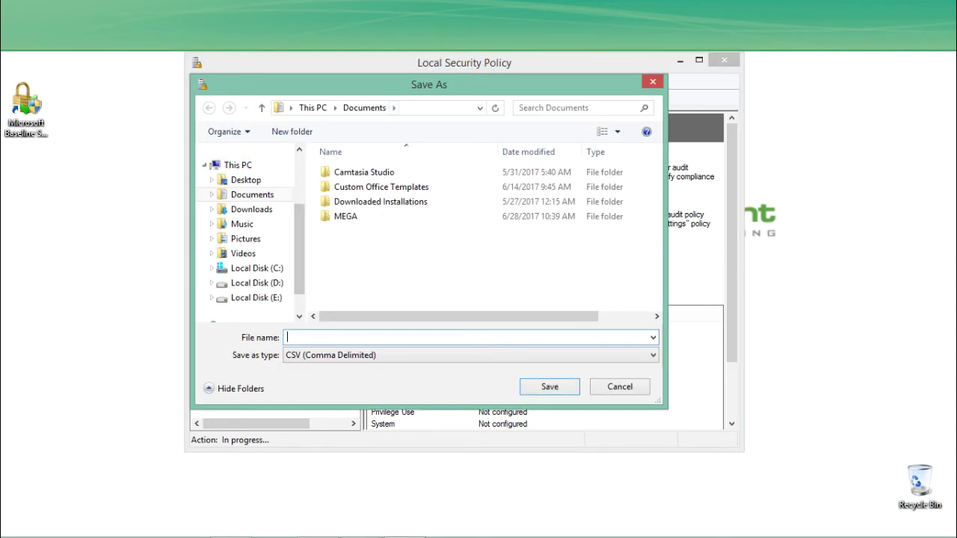
drag(378, 85, 427, 119)
click(296, 214)
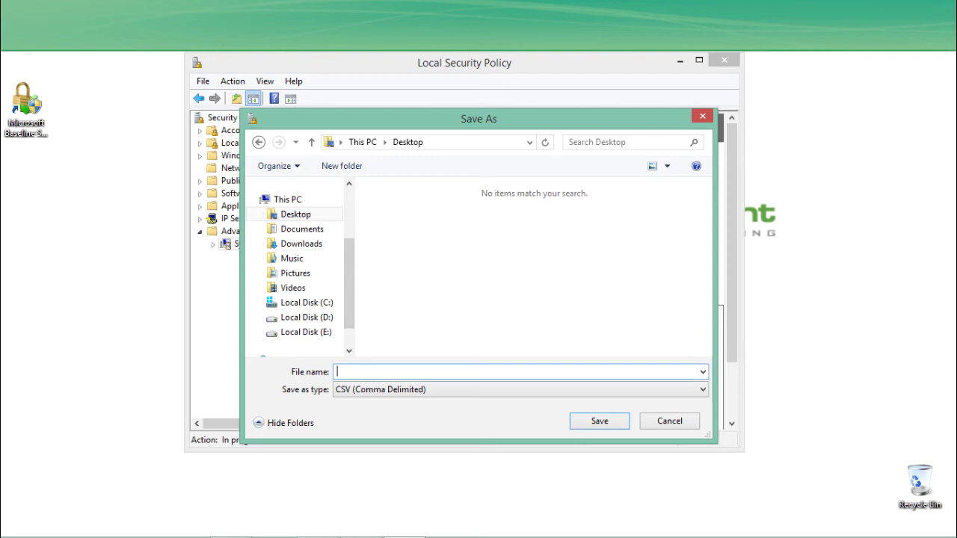
text(demo)
click(575, 421)
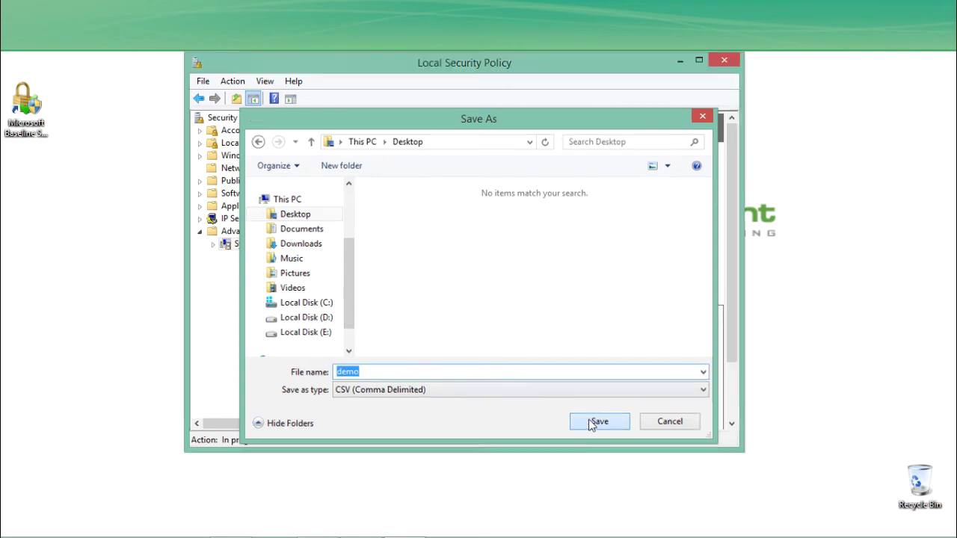
drag(26, 27, 43, 183)
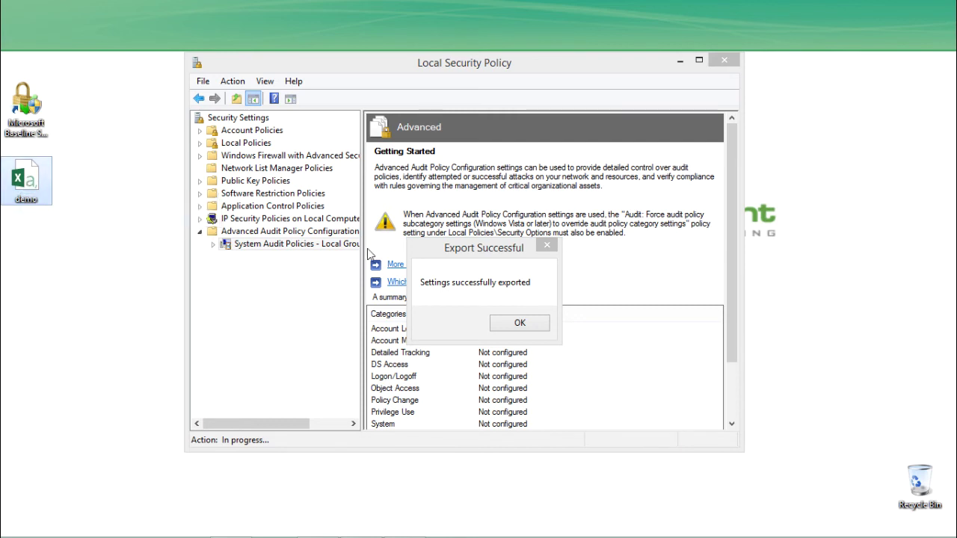
click(493, 323)
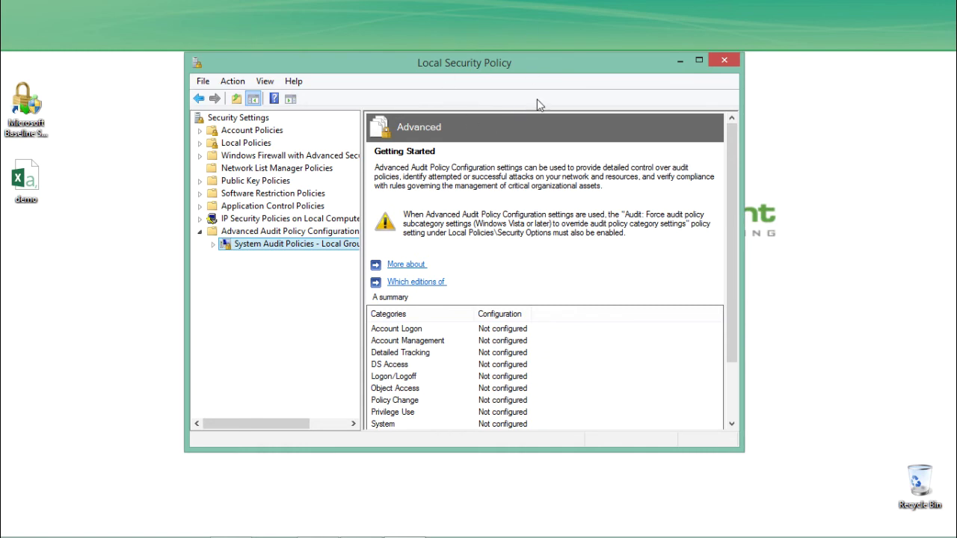
Step: Import the audit policy settings from the demo CSV file on the Desktop
click(231, 82)
click(241, 98)
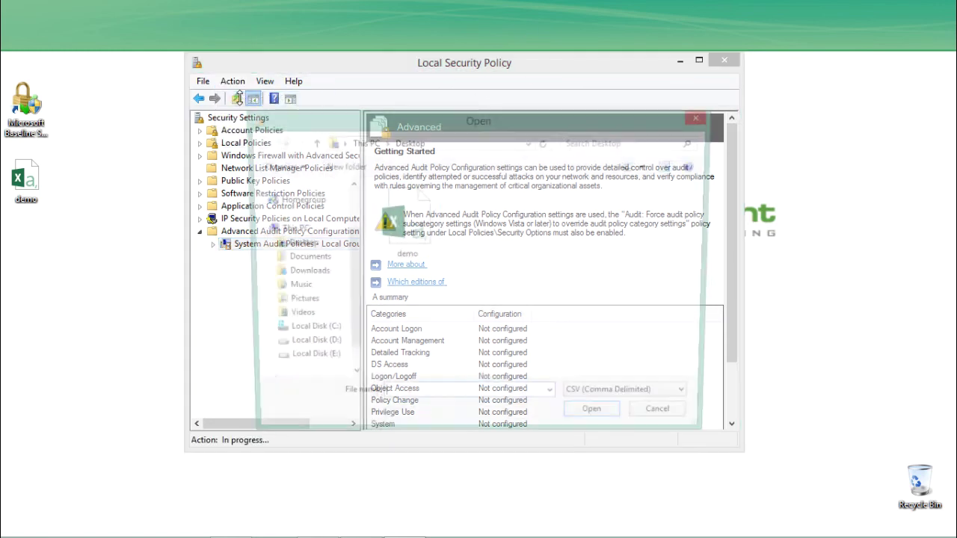
click(397, 224)
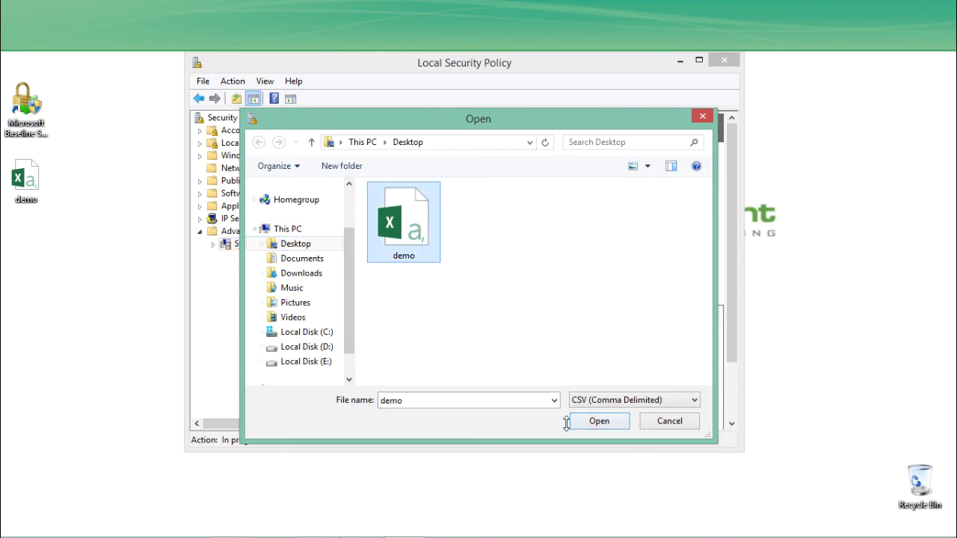
click(623, 421)
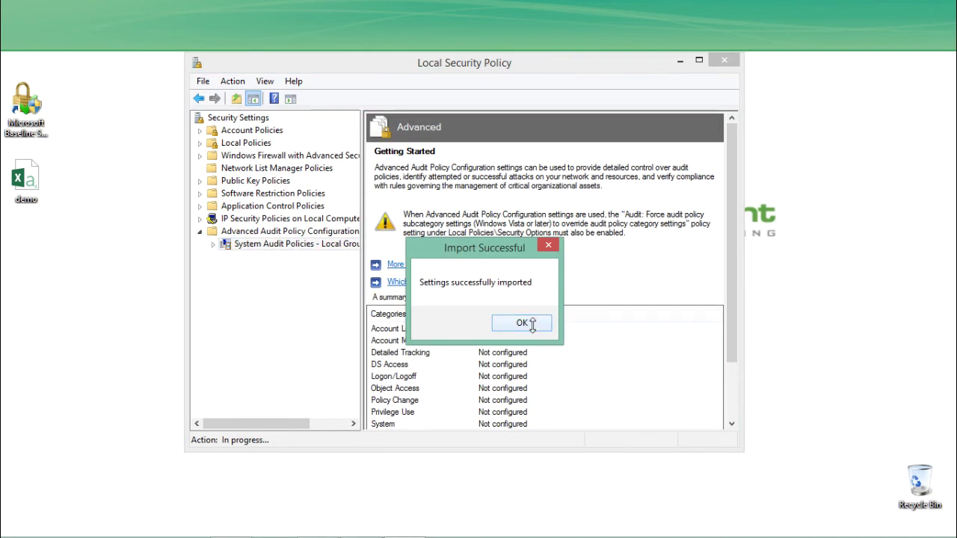
click(532, 324)
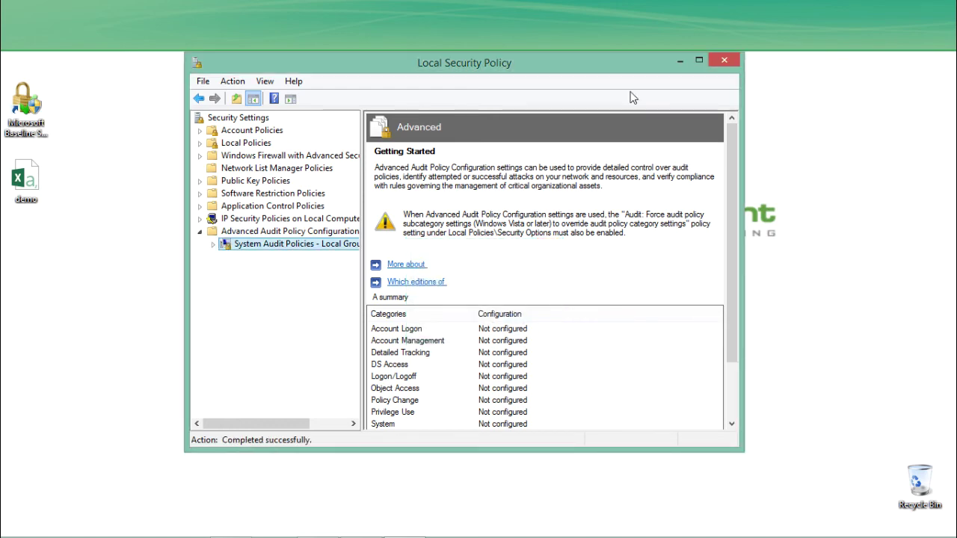
Step: Close the Local Security Policy window and return to the desktop
click(724, 60)
right_click(724, 66)
click(744, 104)
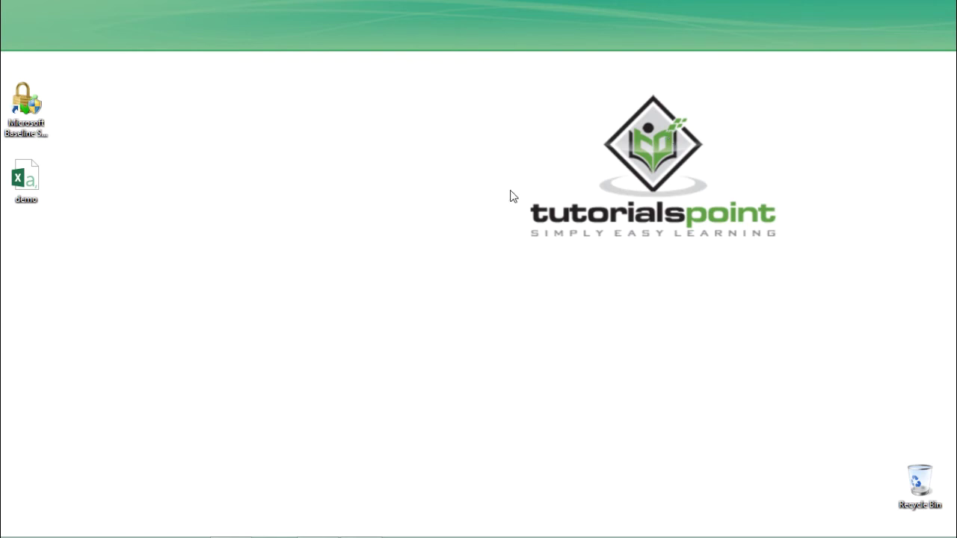
Step: Switch to the Firefox browser and view the Microsoft Baseline Security Analyzer 2.3 title, download option and description on its Download Center page
key(alt+Tab)
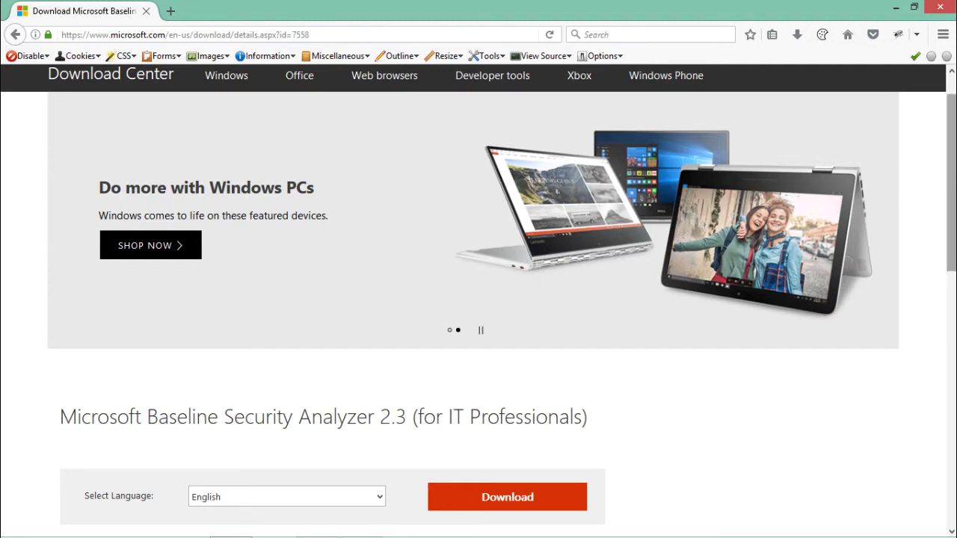
scroll(675, 200, up, 1)
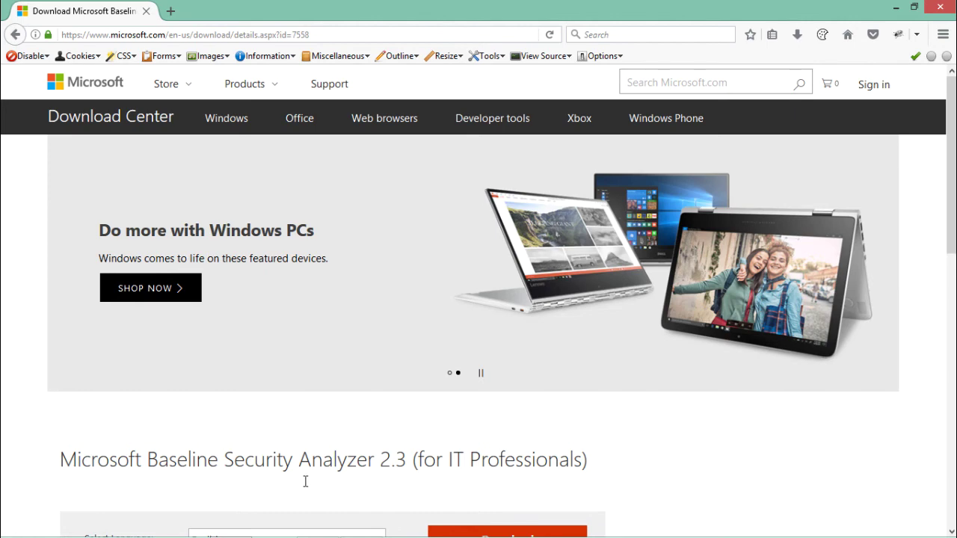
drag(148, 458, 222, 462)
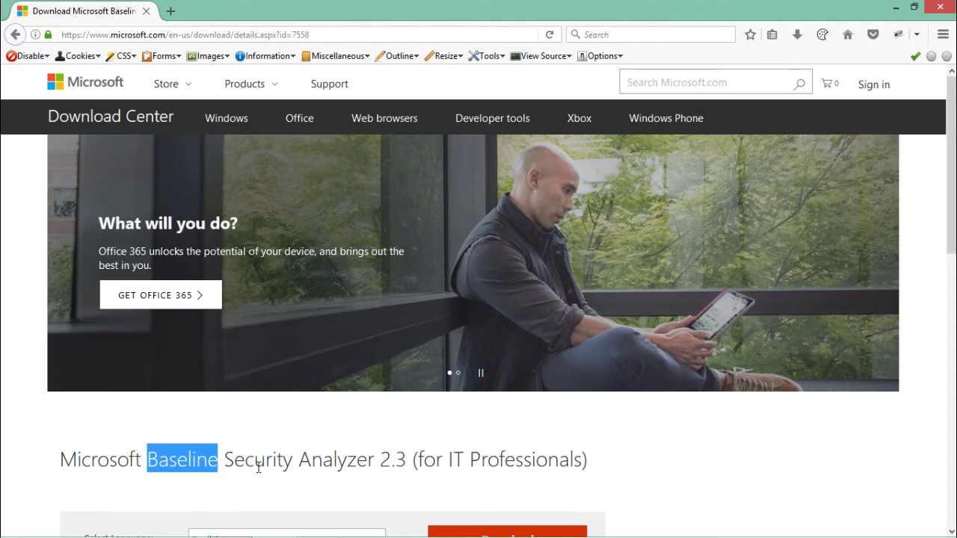
click(258, 467)
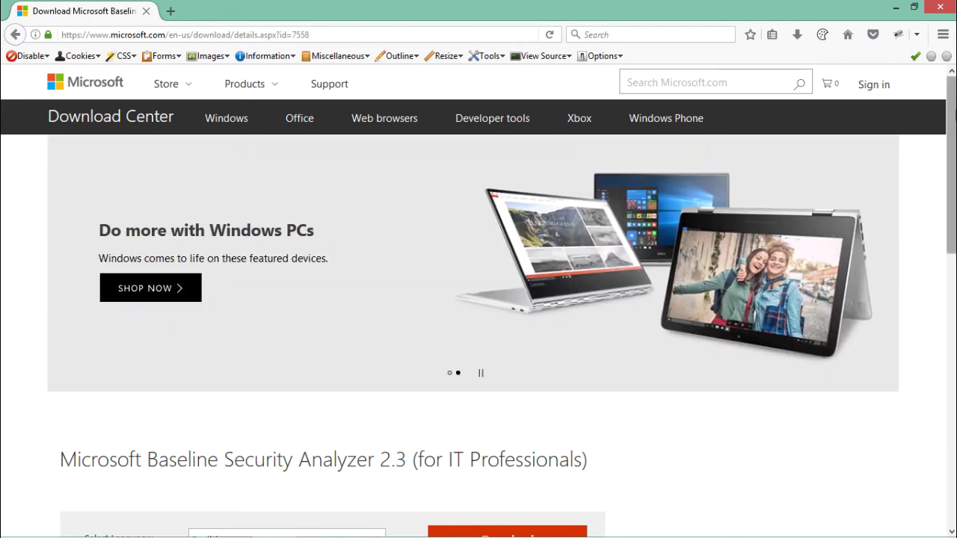
scroll(952, 123, down, 4)
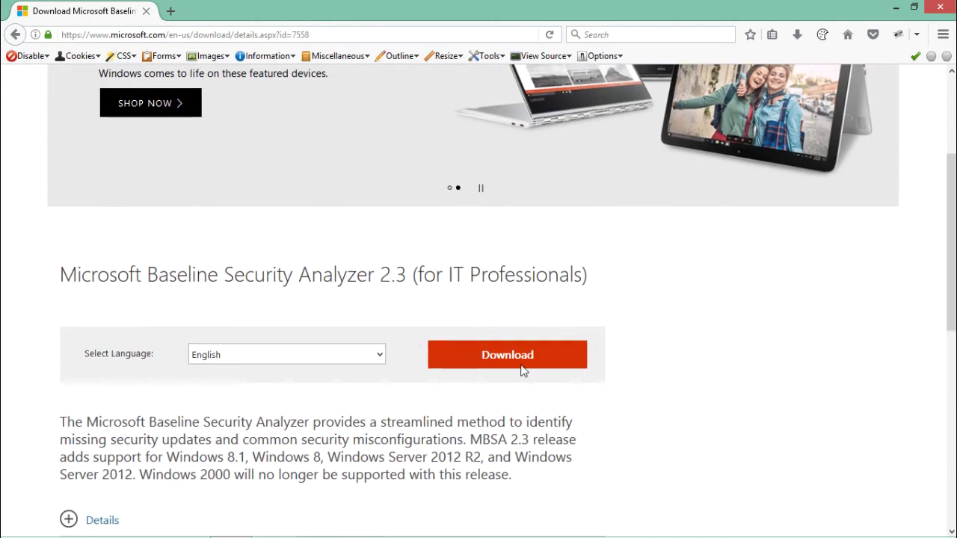
Step: Minimize the Firefox window showing the Microsoft Baseline Security Analyzer 2.3 download page to return to the desktop
drag(356, 274, 428, 274)
click(670, 239)
click(896, 7)
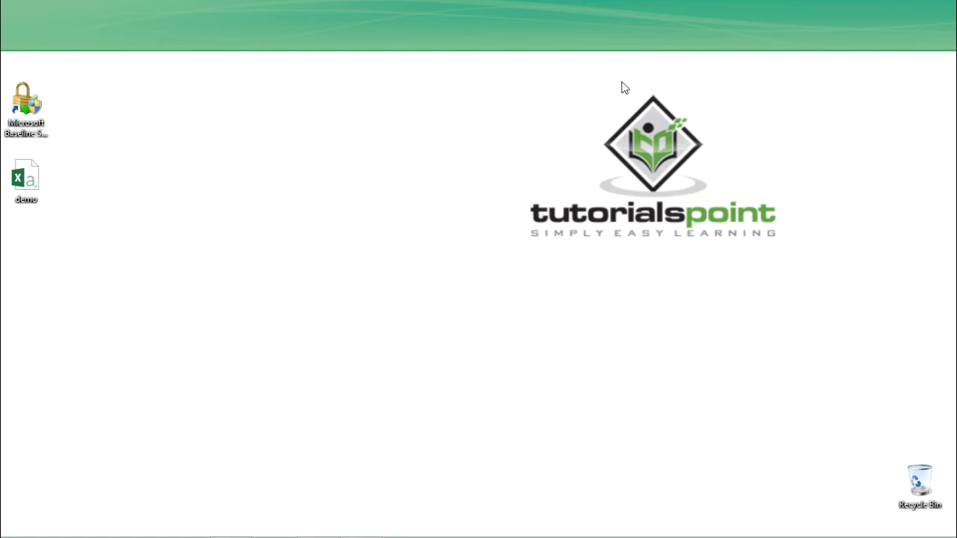
Step: Move the Microsoft Baseline Security Analyzer 2.3 shortcut away from the desktop's edge and launch the program from it
drag(26, 101, 166, 229)
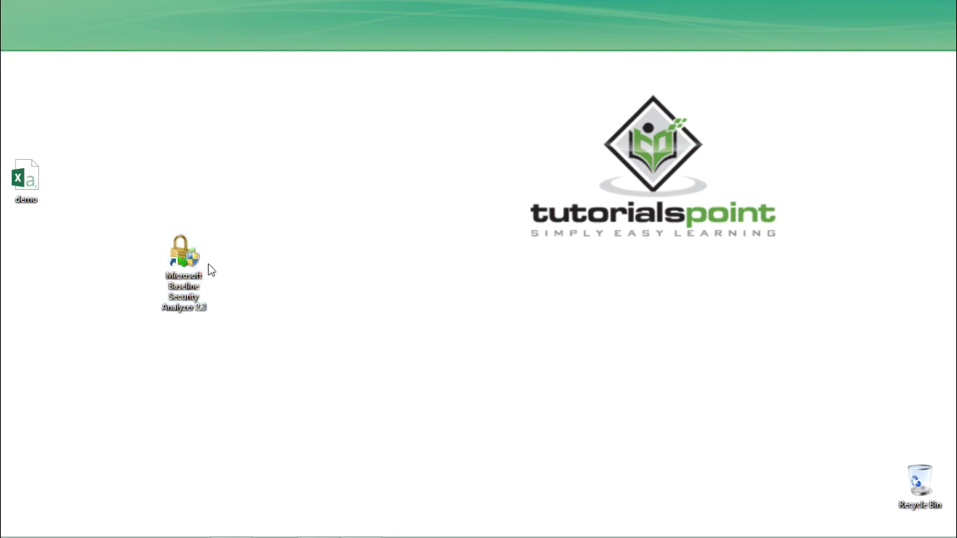
click(176, 265)
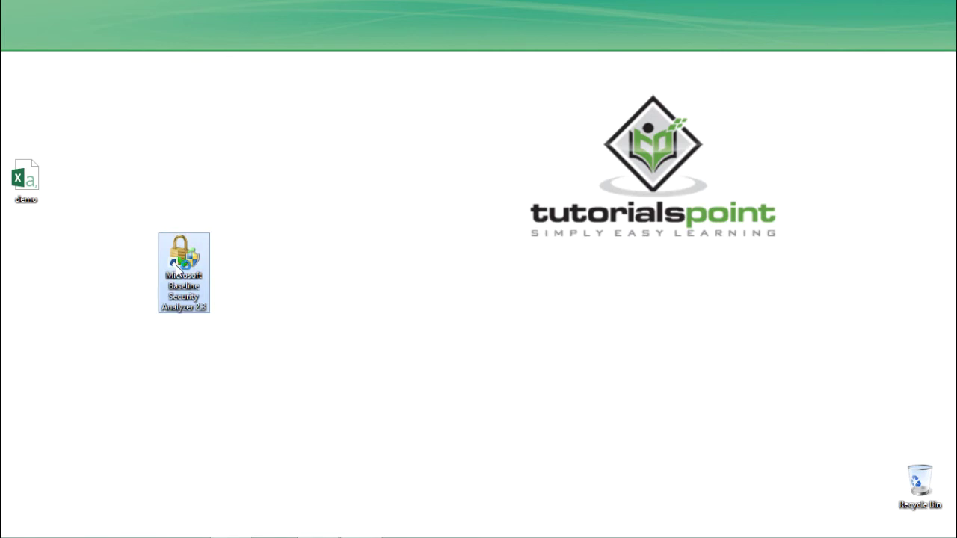
double_click(176, 265)
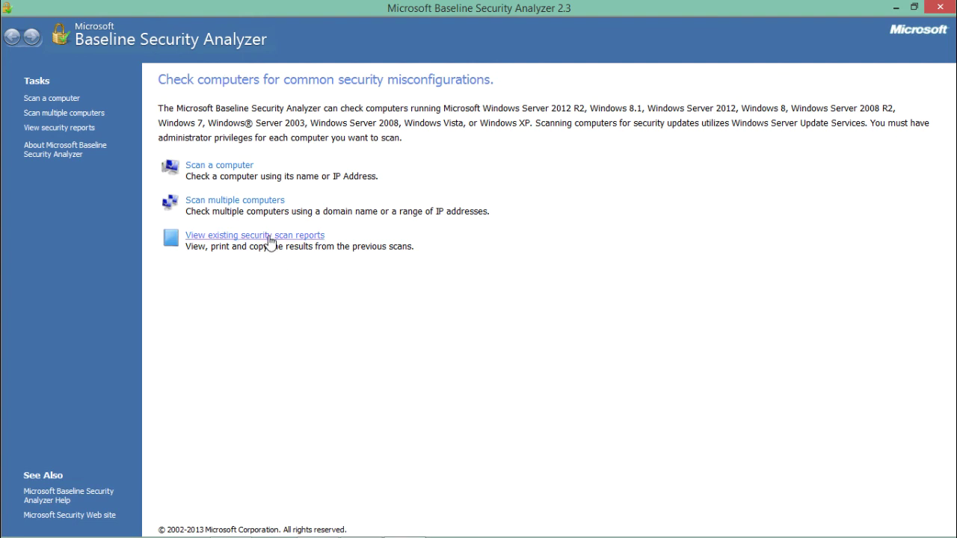
Step: Start a scan of this computer with the preset computer name, report name and vulnerability check options
click(230, 171)
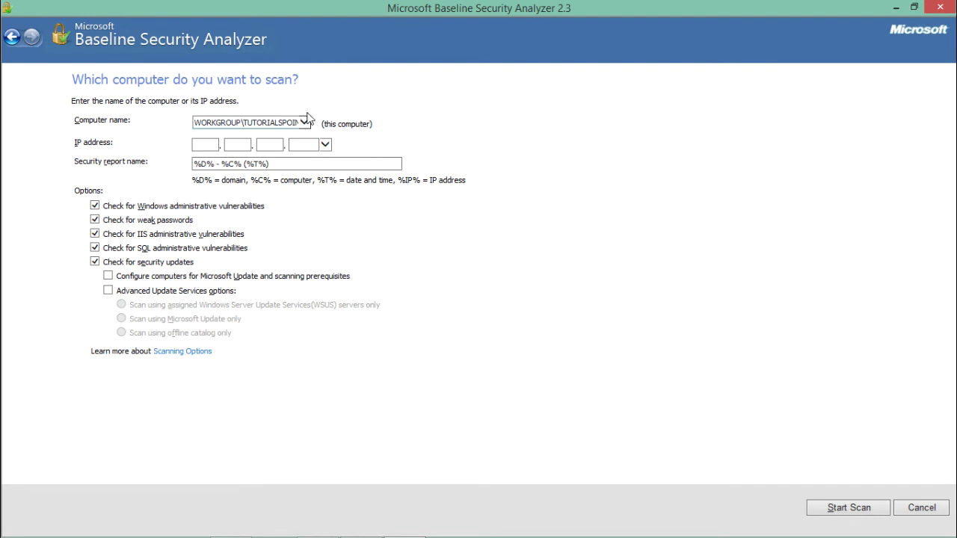
drag(323, 124, 368, 130)
click(367, 129)
click(841, 509)
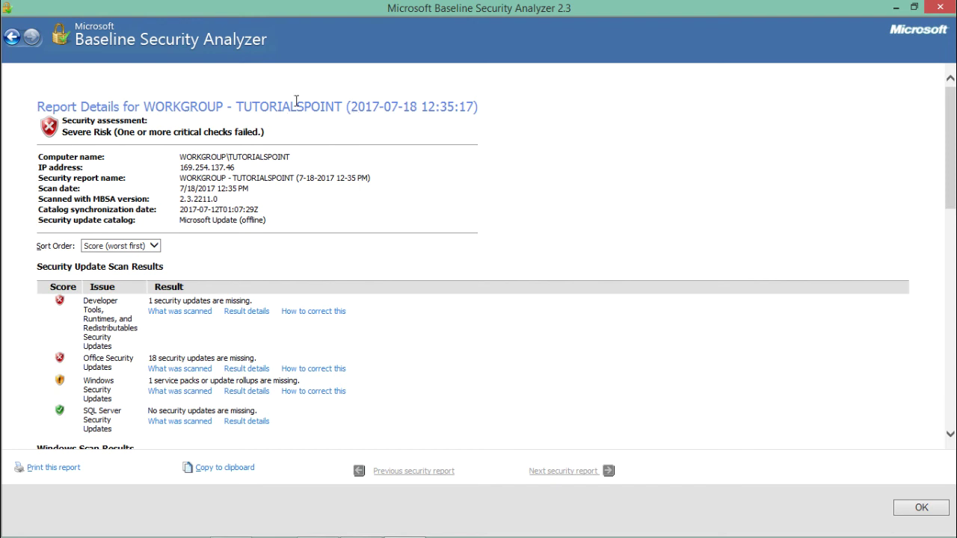
Step: Examine the scan report's header details: report title, IP address, scan date and MBSA version
drag(257, 110, 359, 121)
click(359, 122)
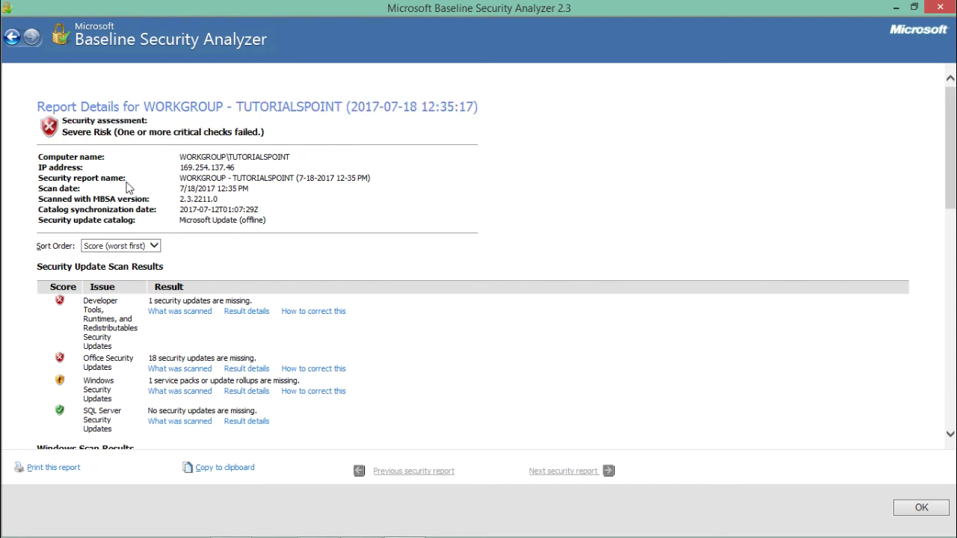
drag(181, 167, 230, 168)
click(226, 167)
drag(184, 188, 238, 189)
click(228, 200)
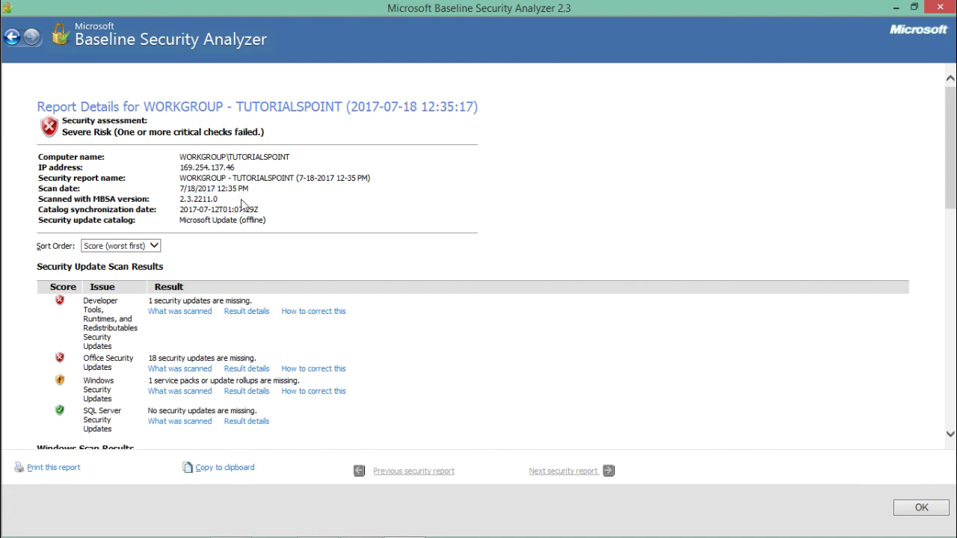
drag(94, 199, 149, 199)
click(127, 199)
Step: Examine the Security Update Scan Results for developer tools, Office and SQL Server security updates
drag(951, 169, 955, 210)
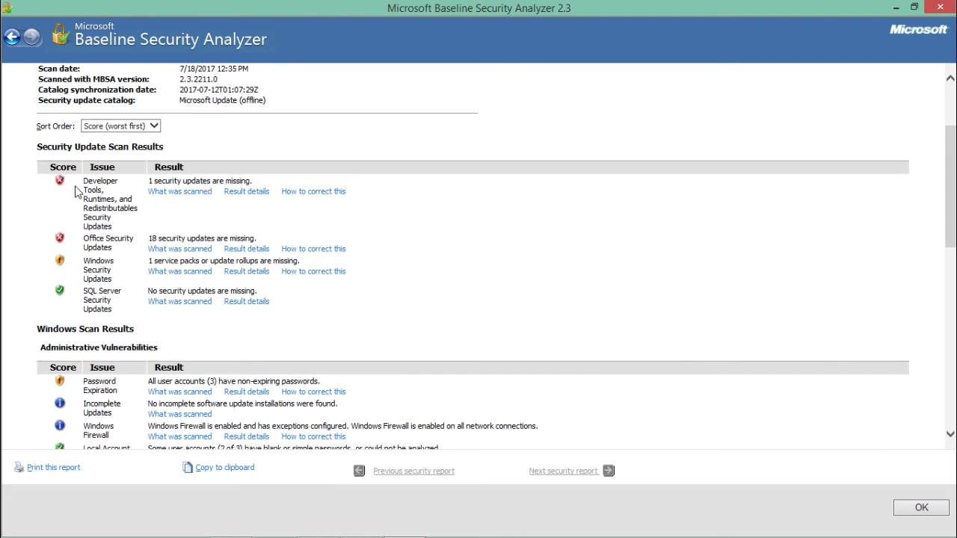
drag(83, 181, 117, 228)
click(116, 228)
drag(147, 181, 250, 188)
click(286, 214)
drag(85, 244, 229, 238)
click(114, 251)
click(229, 241)
drag(85, 293, 112, 313)
click(114, 312)
Step: Examine the administrative vulnerabilities in the Windows Scan Results, including the Password Expiration and Windows Firewall entries
drag(951, 163, 952, 222)
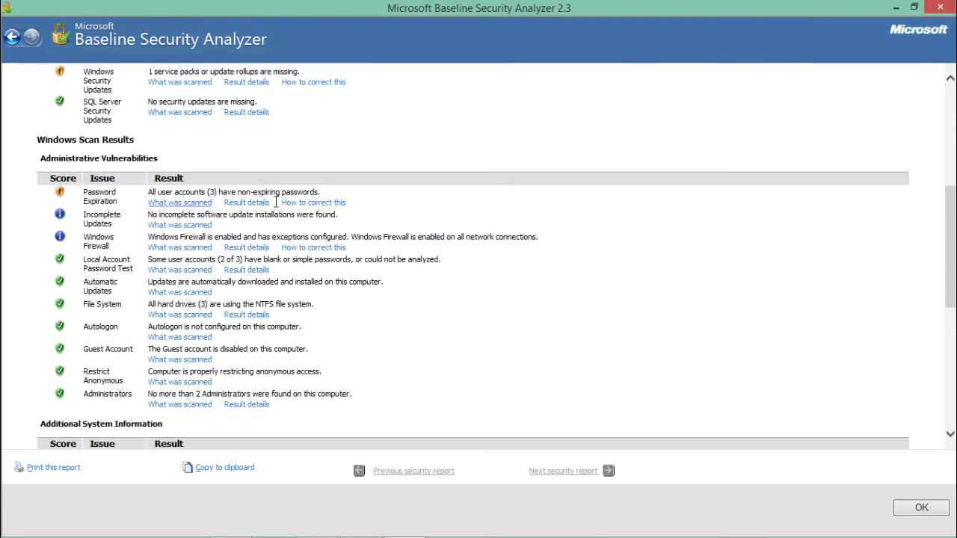
drag(36, 141, 159, 166)
click(159, 166)
drag(84, 191, 326, 194)
click(327, 194)
drag(257, 238, 331, 234)
click(553, 246)
Step: Review the report's remaining sections through the Desktop Application Scan Results, and return to the start of the report
drag(954, 238, 953, 338)
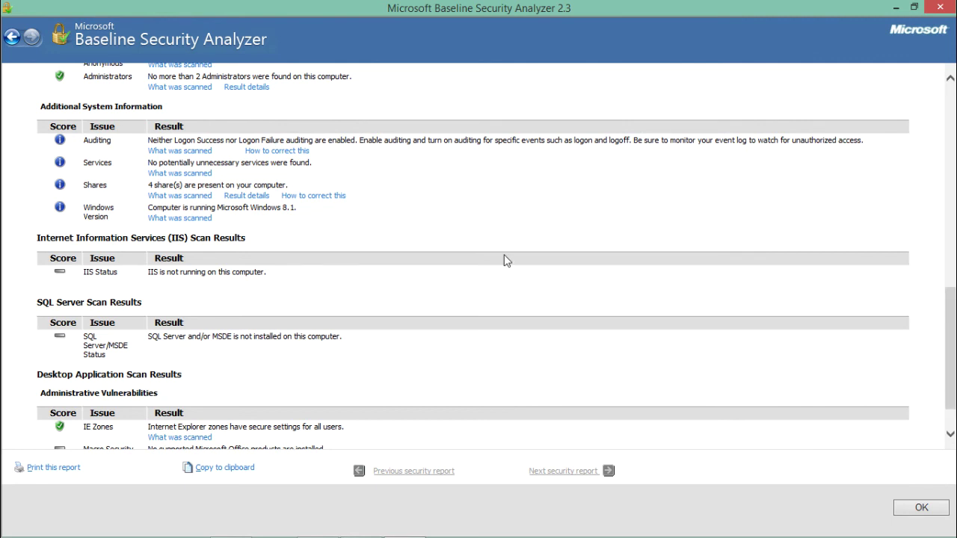
drag(954, 305, 954, 333)
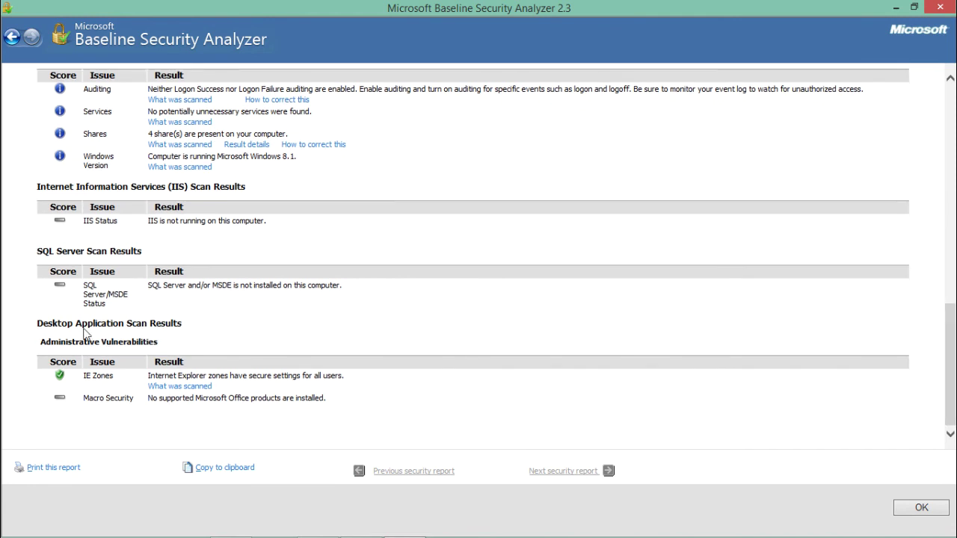
drag(76, 328, 303, 329)
click(586, 366)
drag(951, 333, 953, 112)
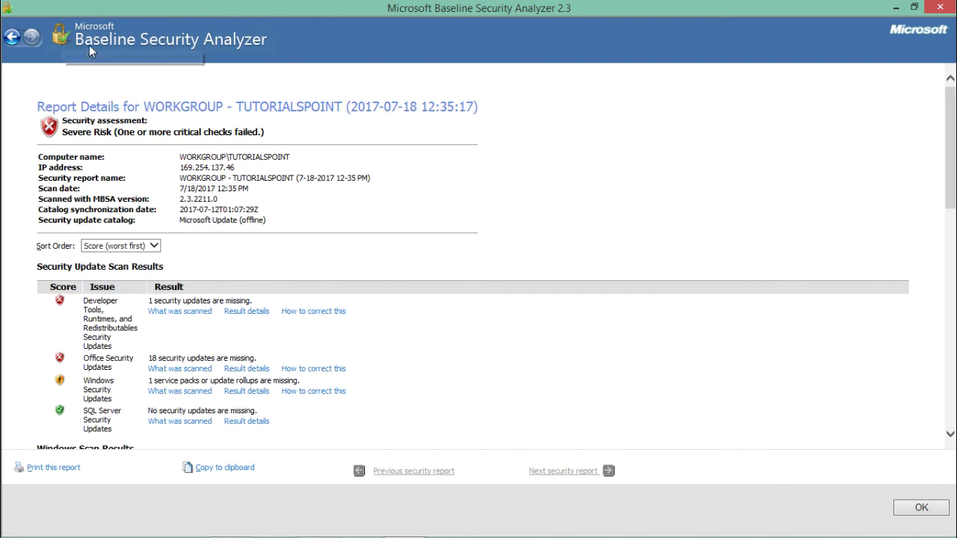
Step: Leave the scan report and open the setup page for scanning multiple computers
click(12, 37)
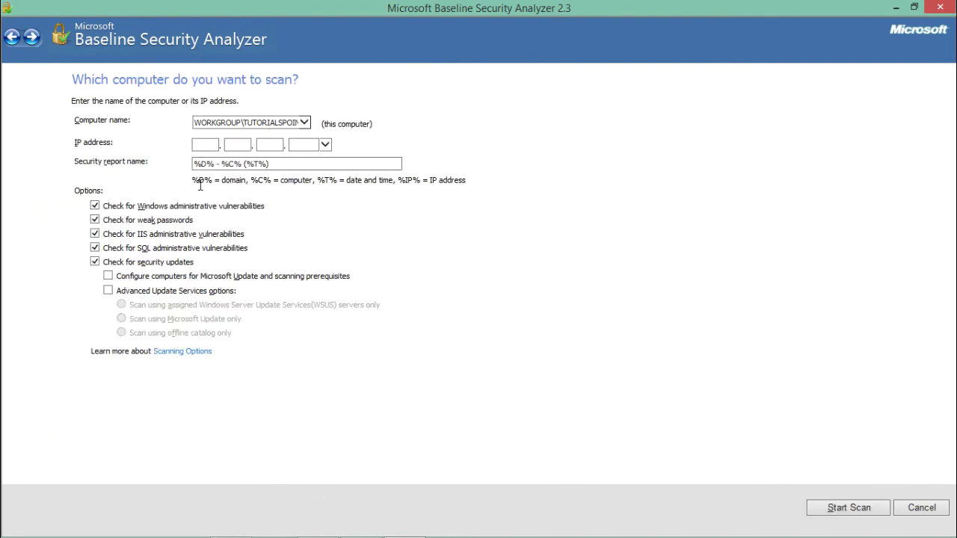
click(12, 38)
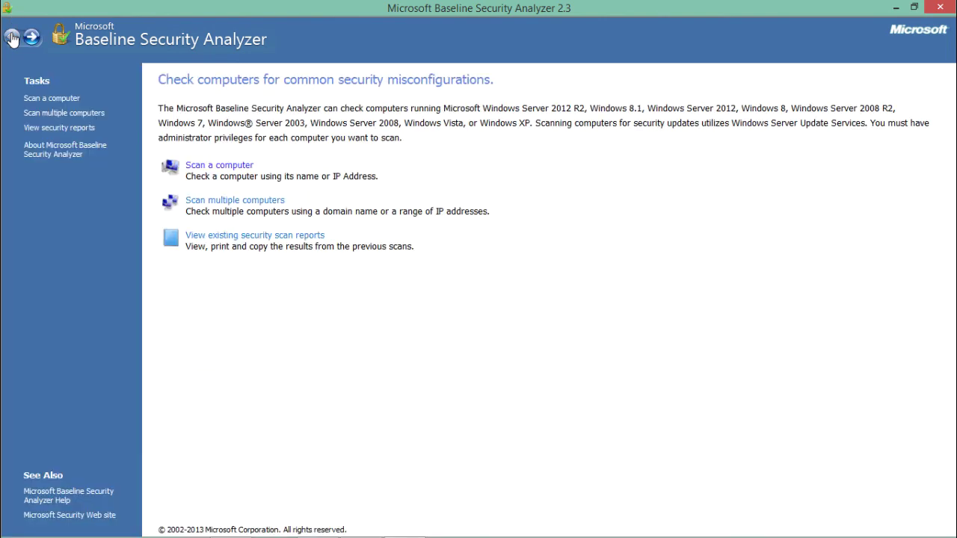
click(226, 201)
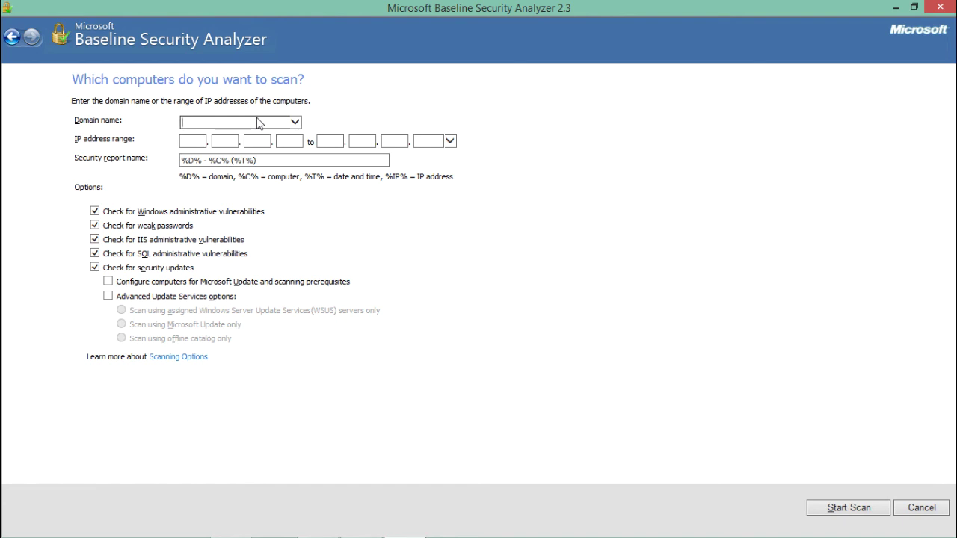
Step: Examine the start and end fields of the IP address range for the multiple-computer scan, and return to the start page
click(196, 141)
click(197, 141)
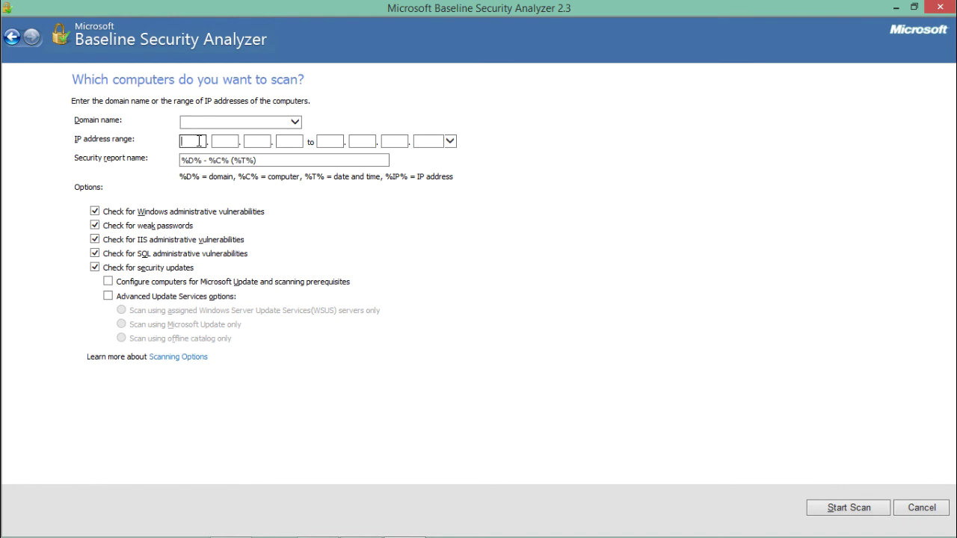
click(295, 141)
click(259, 142)
click(228, 142)
click(332, 140)
click(363, 140)
click(392, 143)
click(433, 147)
click(11, 37)
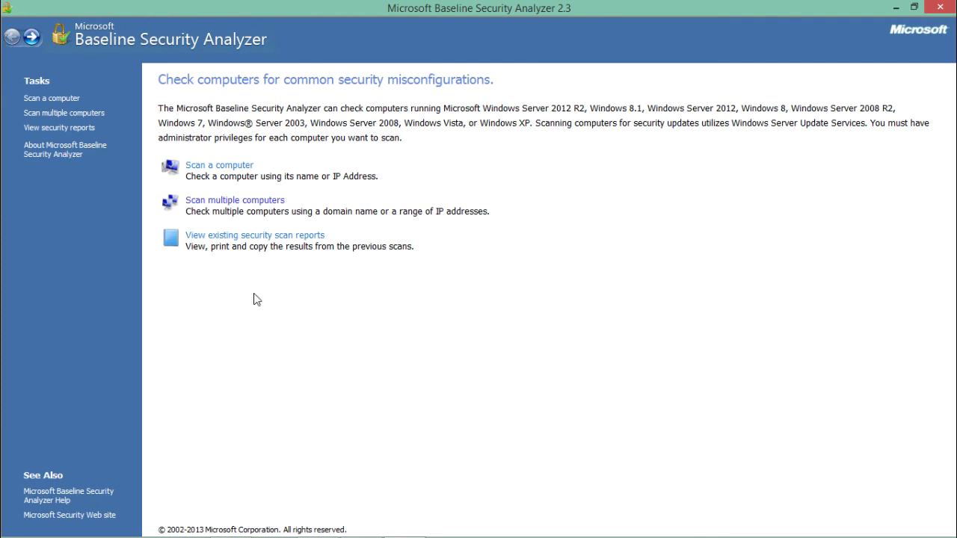
Step: Open the existing security scan reports, review the one dated 7/18/2017 12:35 PM, and return to the report list
click(293, 238)
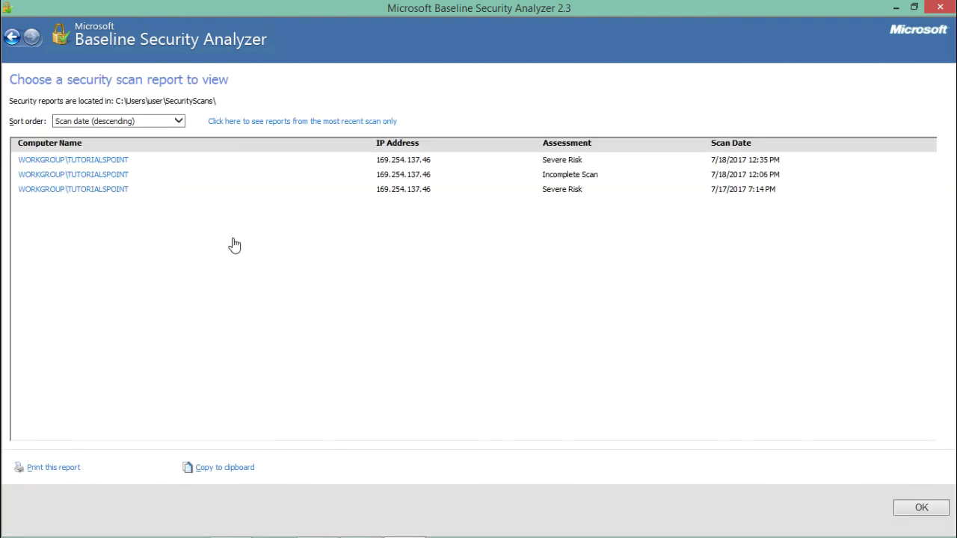
click(102, 159)
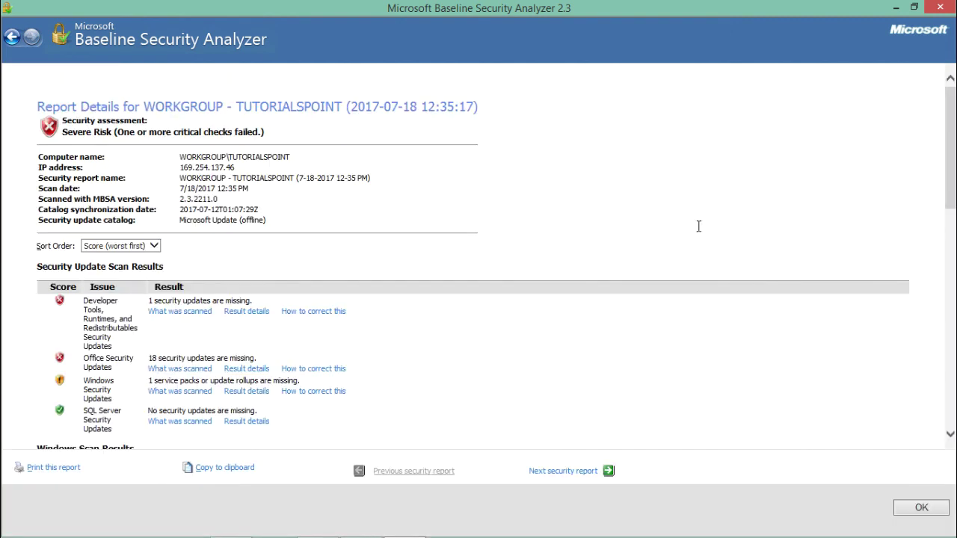
scroll(955, 140, down, 10)
scroll(954, 140, up, 10)
drag(349, 106, 421, 102)
click(450, 104)
click(12, 37)
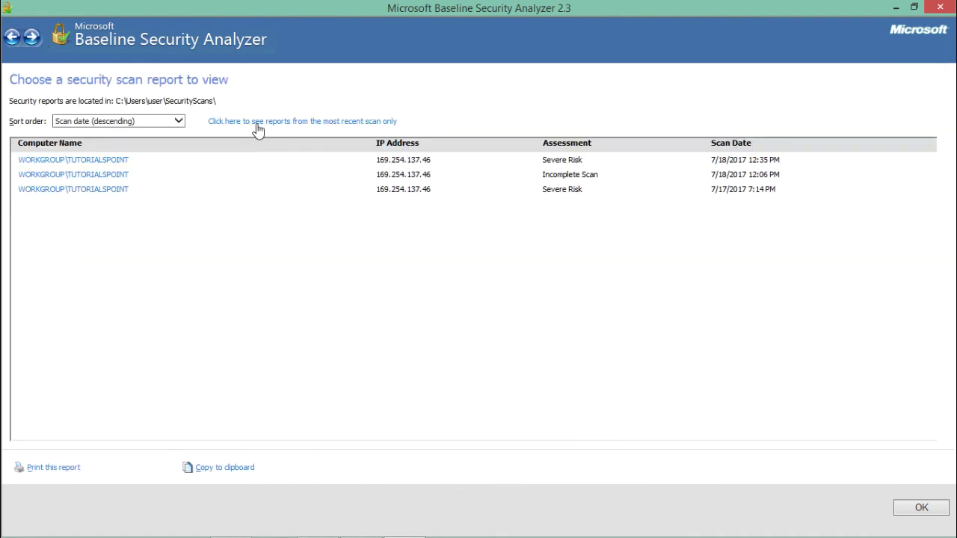
Step: Minimize the Baseline Security Analyzer window and place its desktop shortcut below the demo file
click(895, 13)
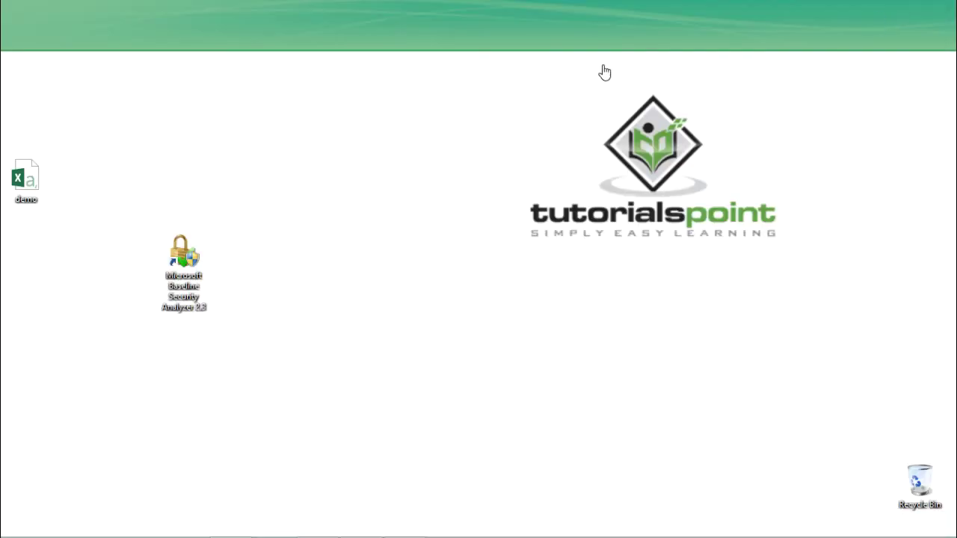
drag(189, 281, 32, 278)
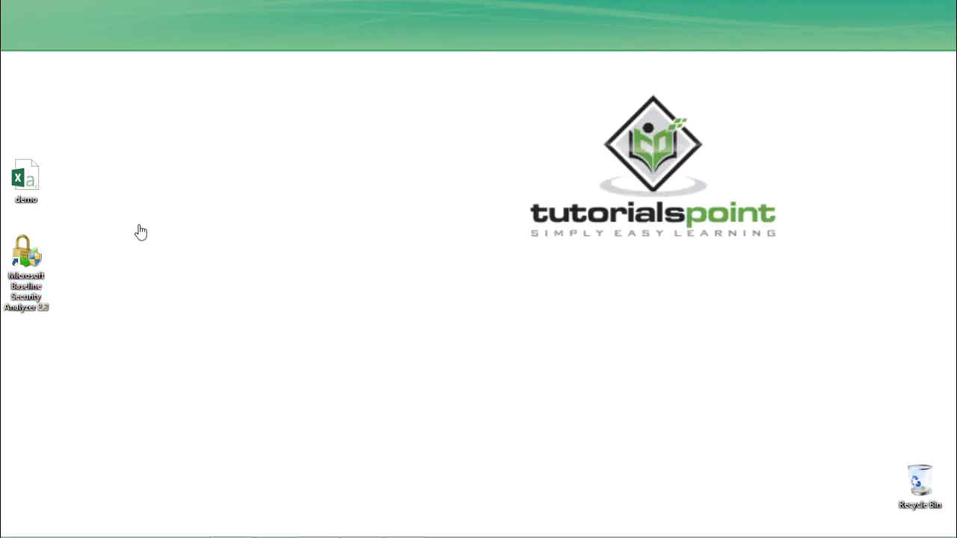